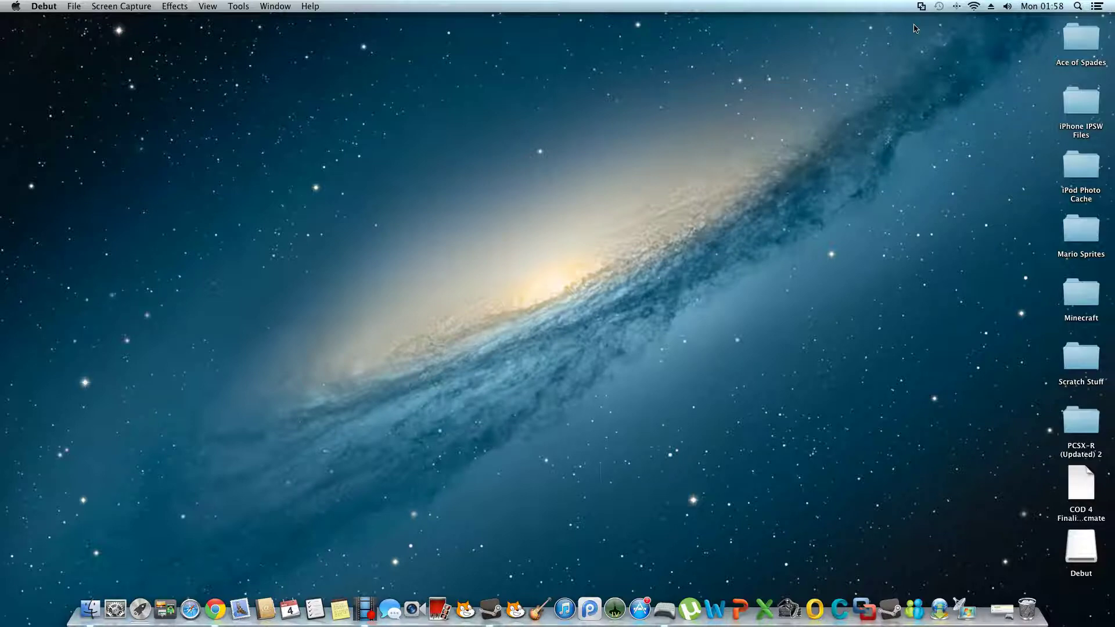
Check the Bluetooth device list for the PLAYSTATION(R)3 Controller and its connection option
{"action": "left_click", "coordinate": [956, 7]}
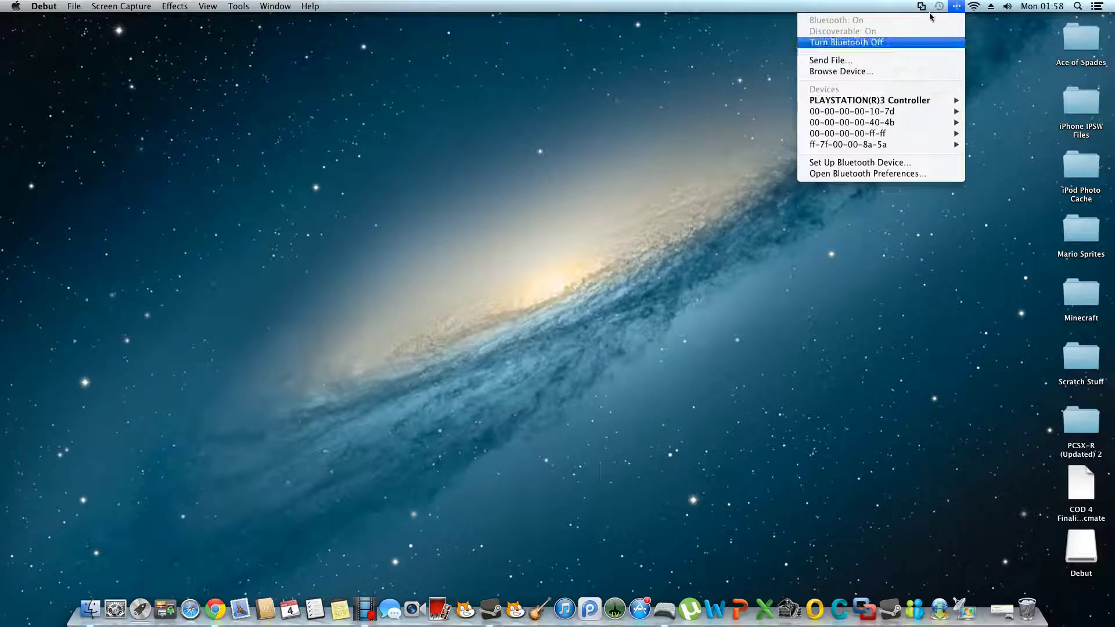
{"action": "double_click", "coordinate": [957, 7]}
{"action": "mouse_move", "coordinate": [868, 104]}
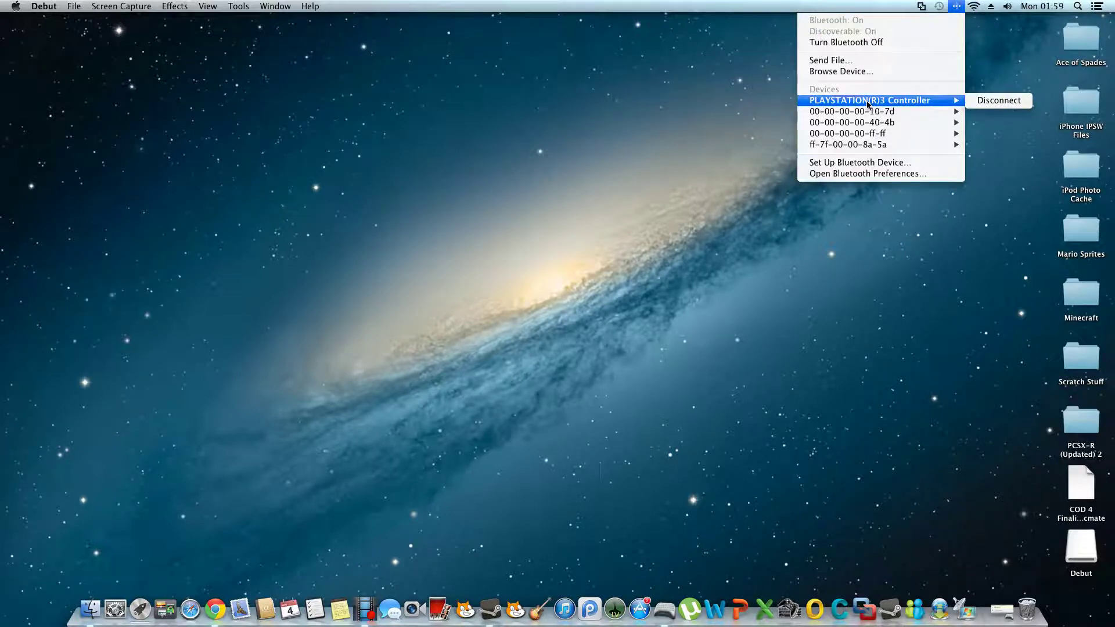
{"action": "left_click", "coordinate": [719, 125]}
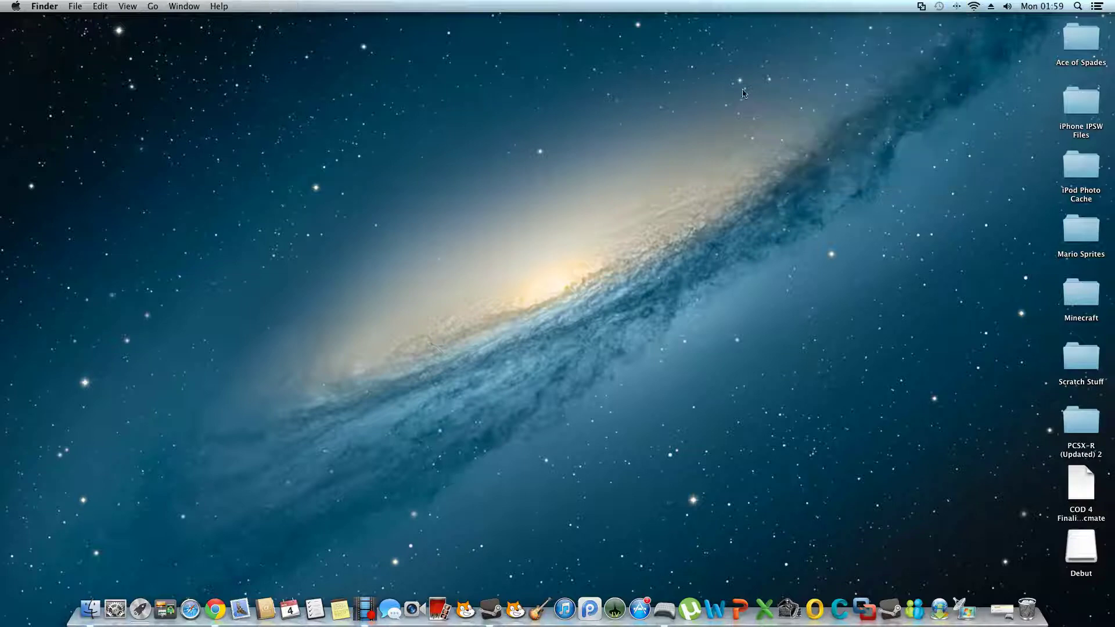
{"action": "left_click", "coordinate": [955, 7]}
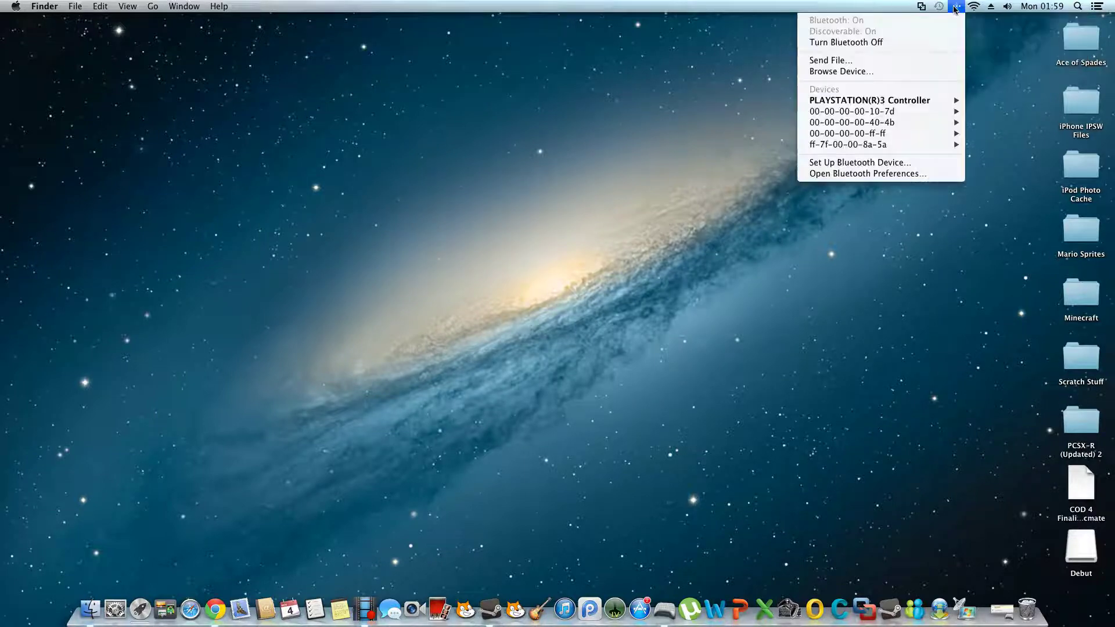
{"action": "left_click", "coordinate": [742, 99]}
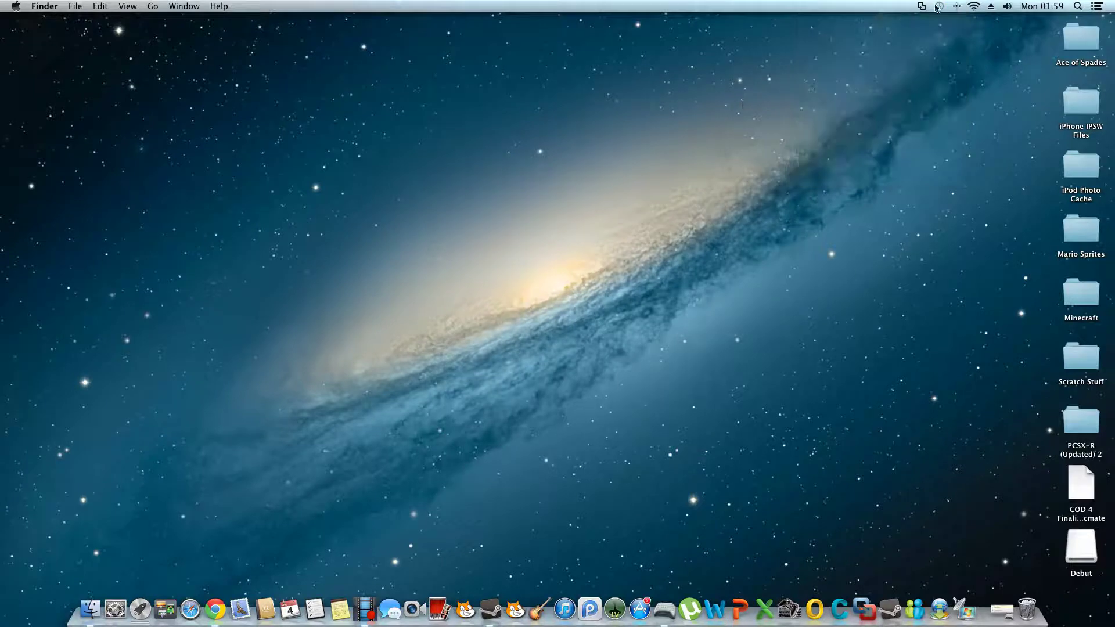
{"action": "left_click", "coordinate": [957, 6]}
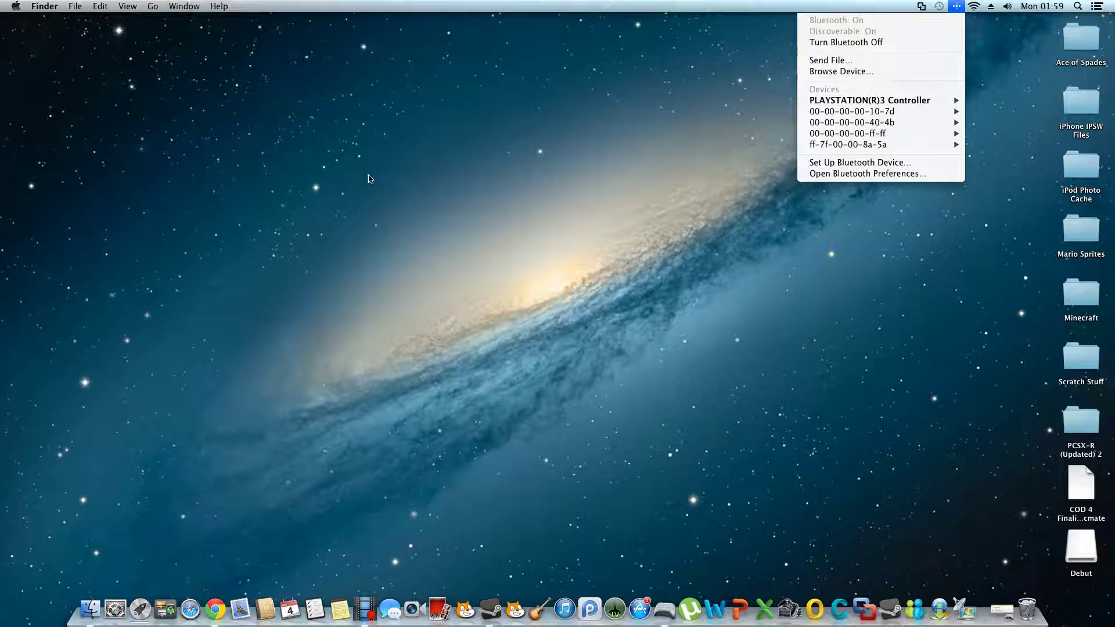
{"action": "left_click", "coordinate": [310, 240]}
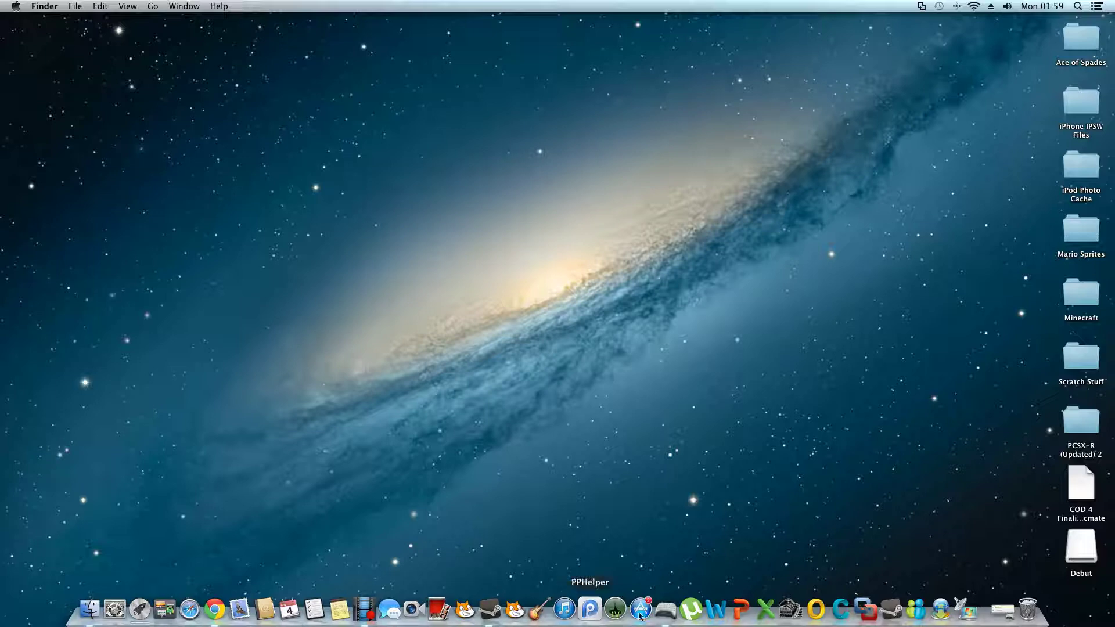
Open Joystick Mapper and move its window toward the upper middle of the desktop
{"action": "left_click", "coordinate": [674, 599]}
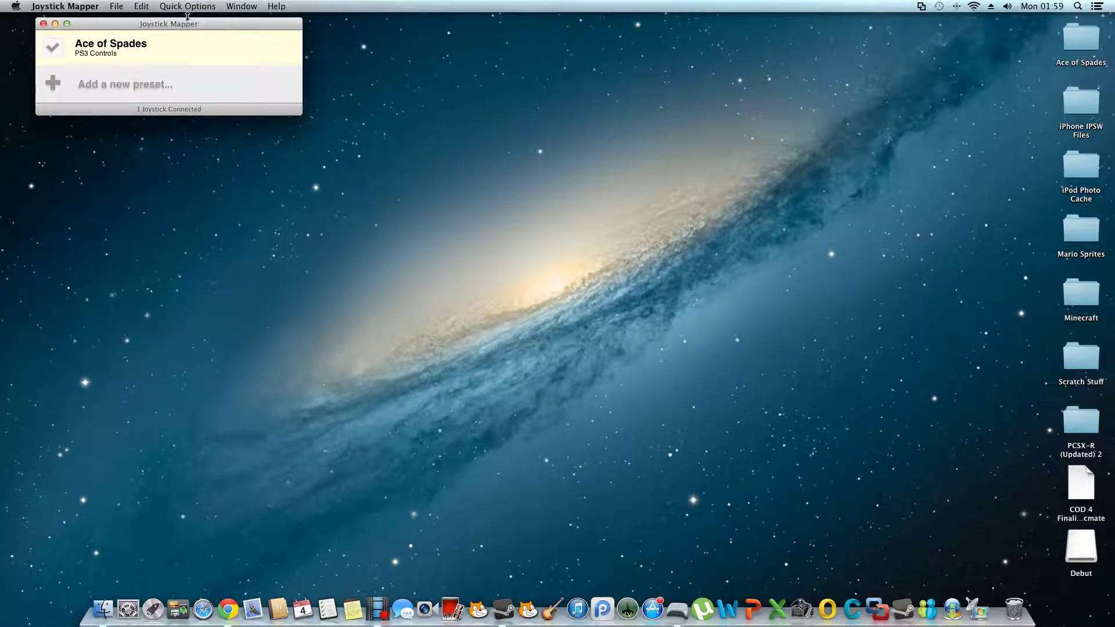
{"action": "left_click_drag", "start_coordinate": [187, 24], "coordinate": [418, 128]}
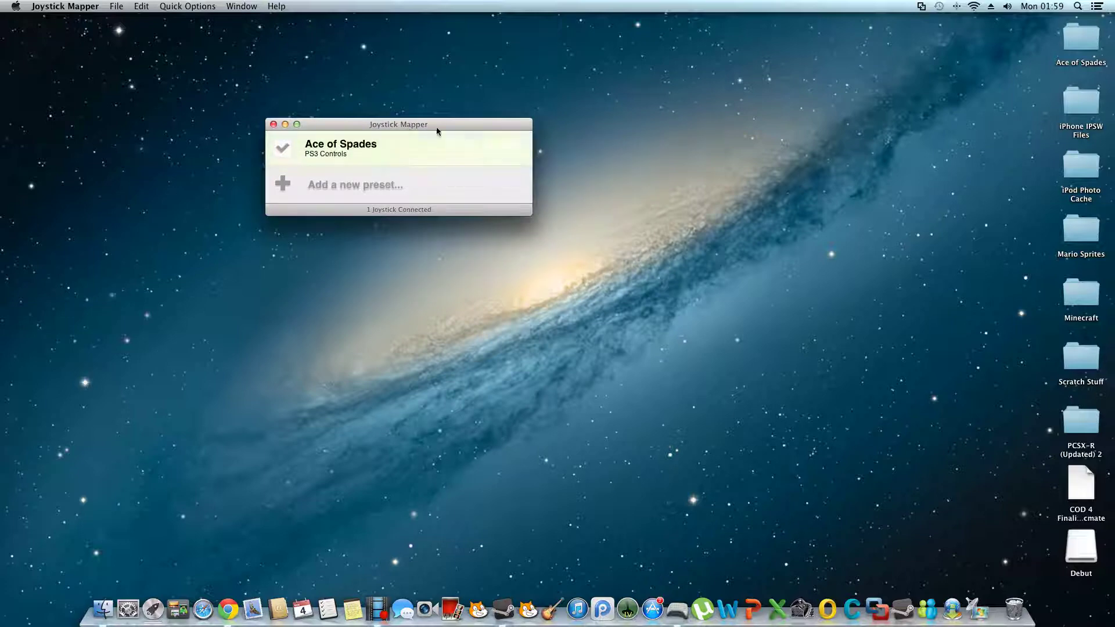
{"action": "left_click_drag", "start_coordinate": [481, 127], "coordinate": [508, 145]}
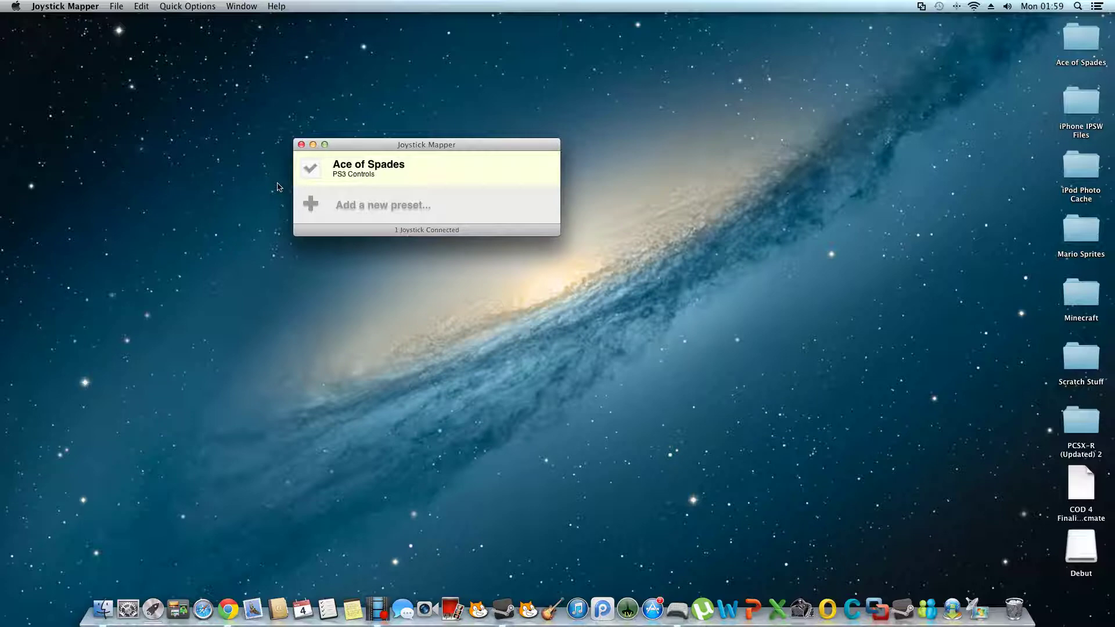
{"action": "mouse_move", "coordinate": [332, 176]}
{"action": "left_click_drag", "start_coordinate": [389, 143], "coordinate": [464, 120]}
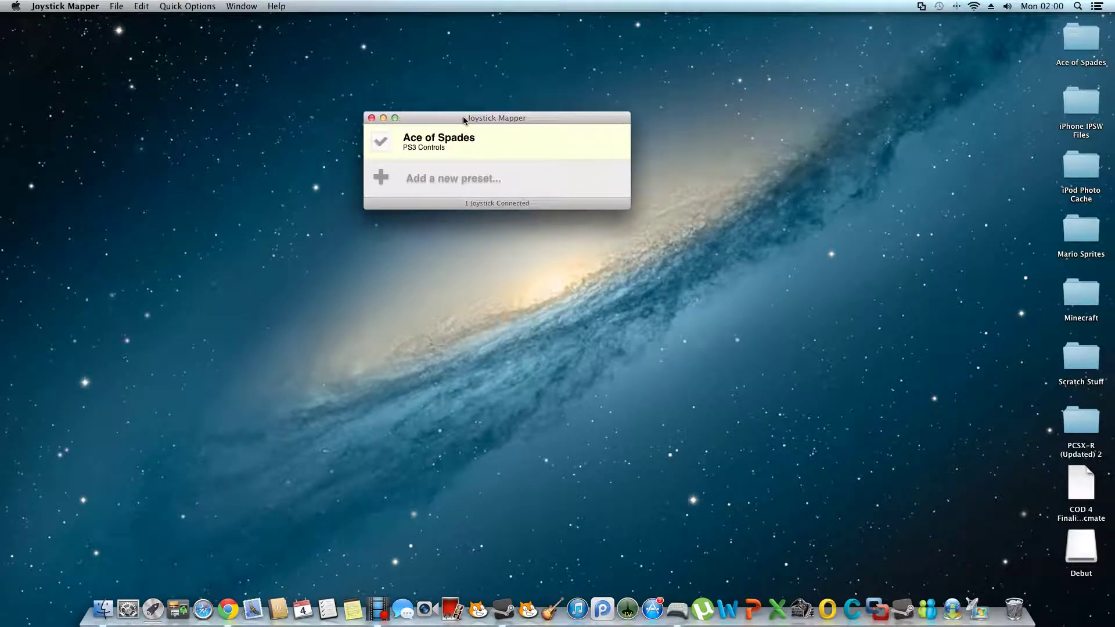
Create a new preset with one joystick, named Minecraft and tagged PS3 Controller
{"action": "left_click", "coordinate": [384, 179]}
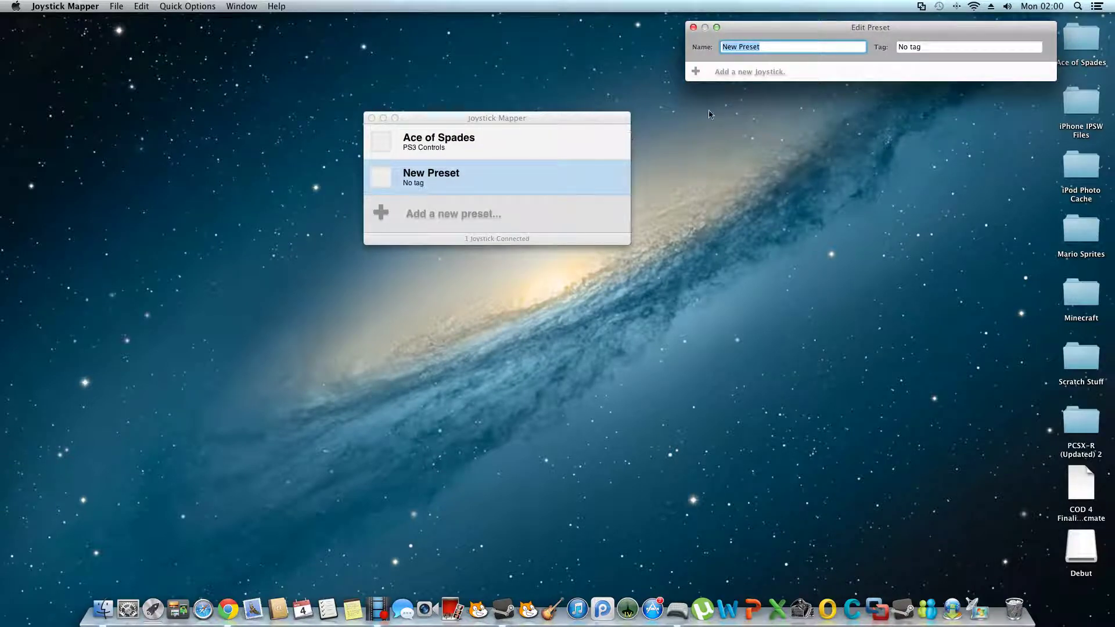
{"action": "left_click", "coordinate": [721, 72]}
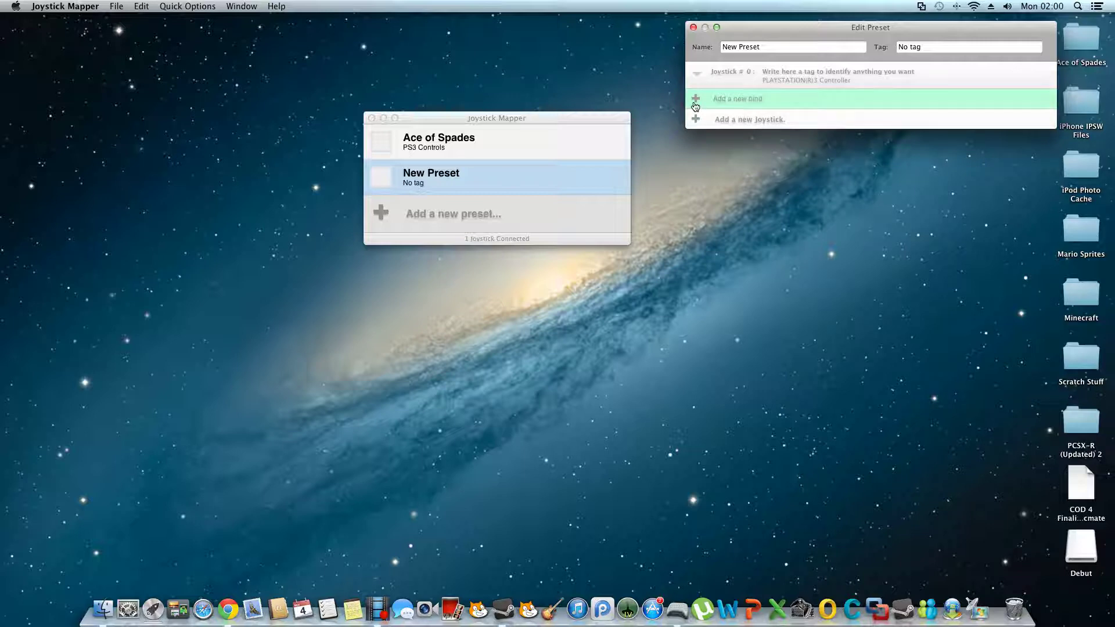
{"action": "left_click", "coordinate": [799, 44]}
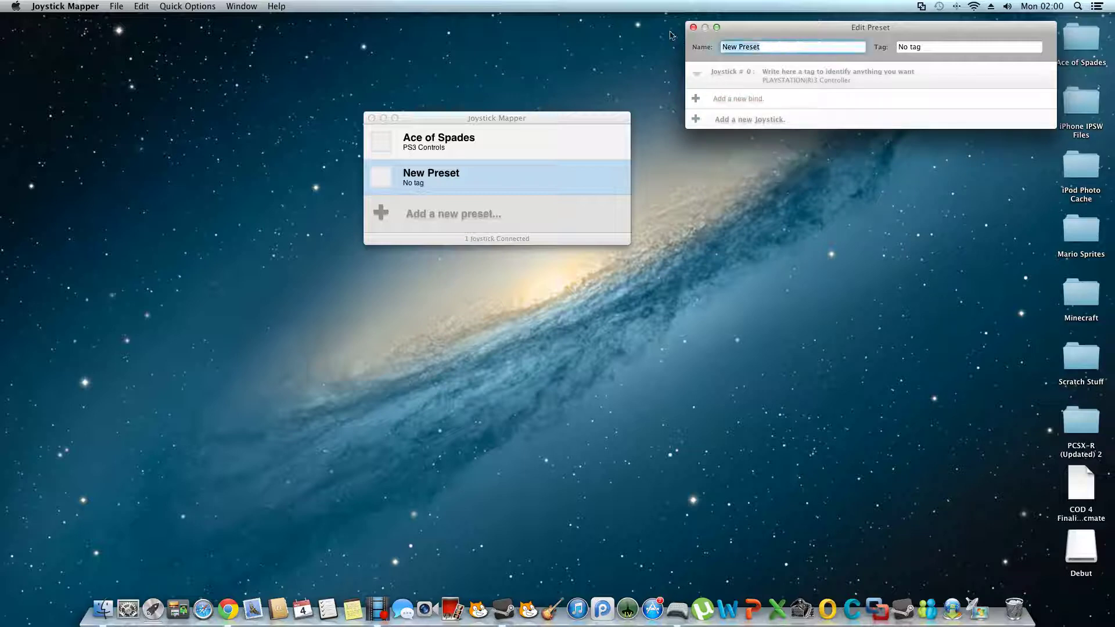
{"action": "key", "text": "BackSpace"}
{"action": "key", "text": "Tab"}
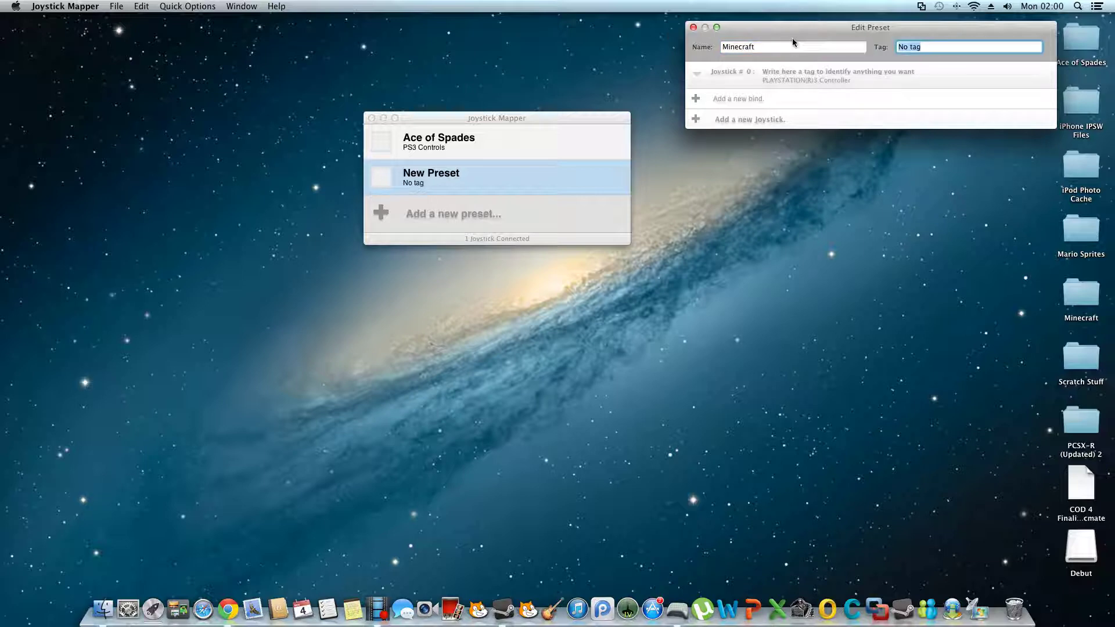
{"action": "key", "text": "BackSpace"}
{"action": "type", "text": "PS3 Controller"}
{"action": "left_click", "coordinate": [723, 149]}
Add a bind to the joystick and scan the controller's Axis #1 negative direction as its input
{"action": "left_click", "coordinate": [726, 102]}
{"action": "left_click", "coordinate": [717, 100]}
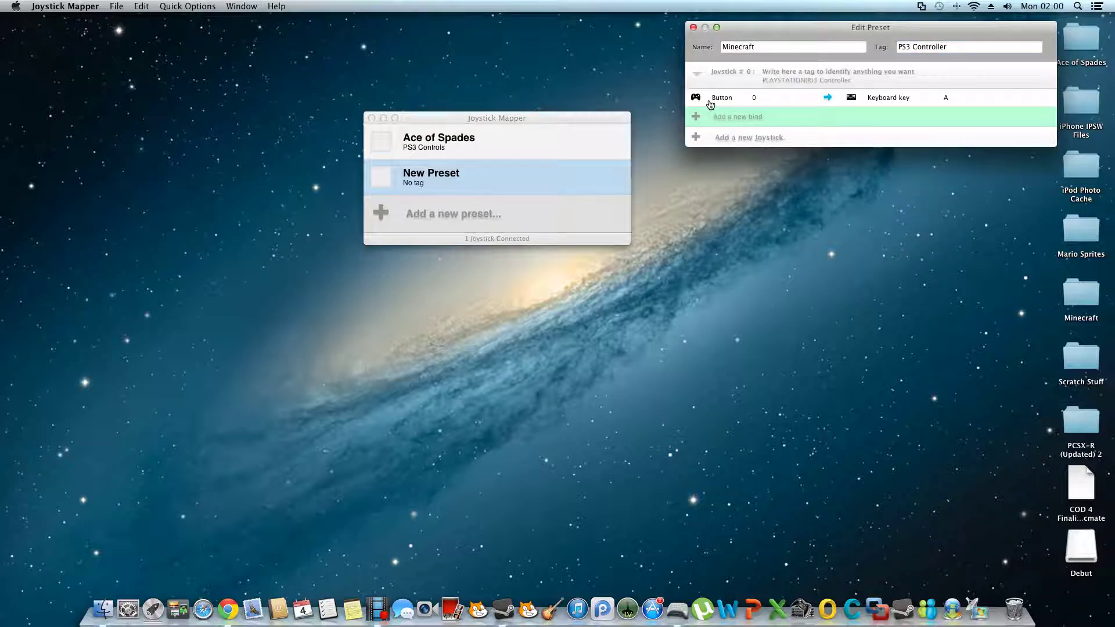
{"action": "mouse_move", "coordinate": [790, 100]}
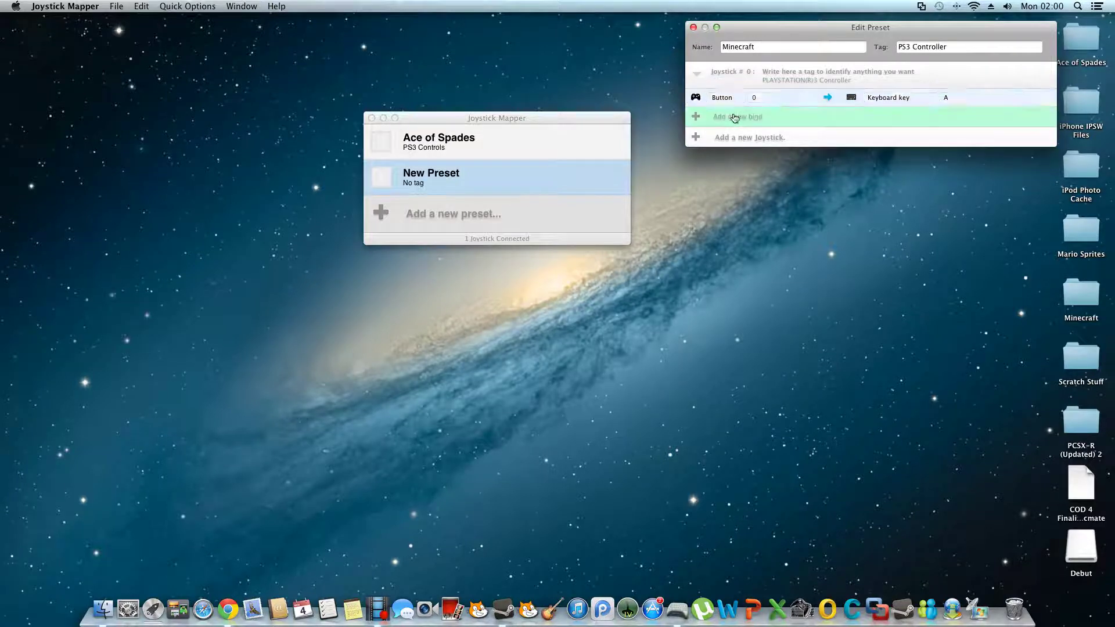
{"action": "left_click", "coordinate": [759, 99]}
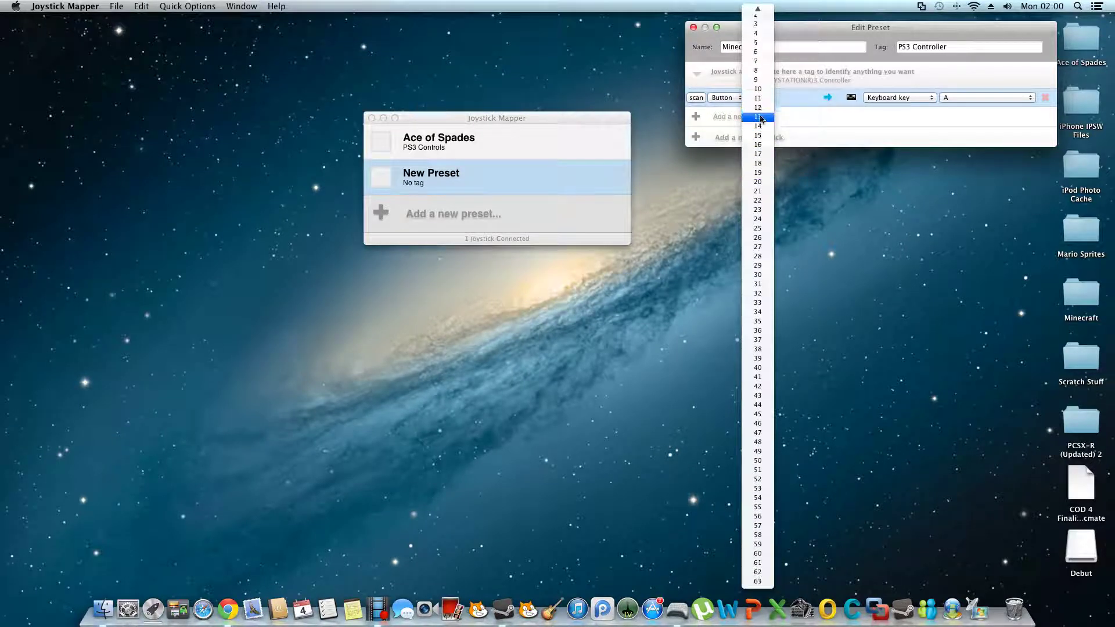
{"action": "left_click", "coordinate": [726, 194]}
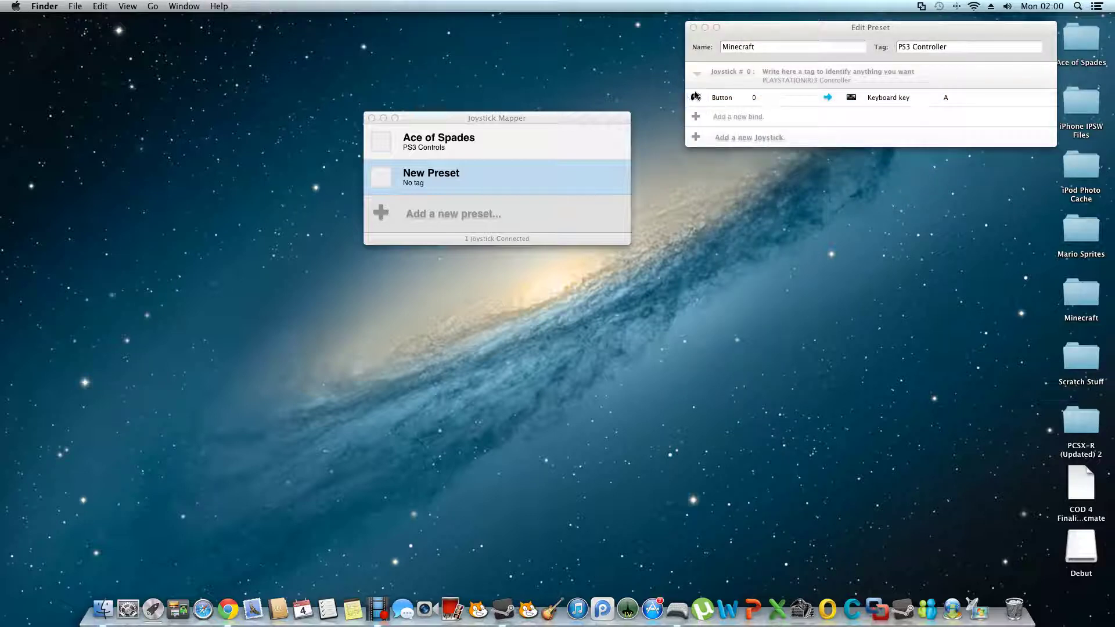
{"action": "left_click", "coordinate": [758, 108]}
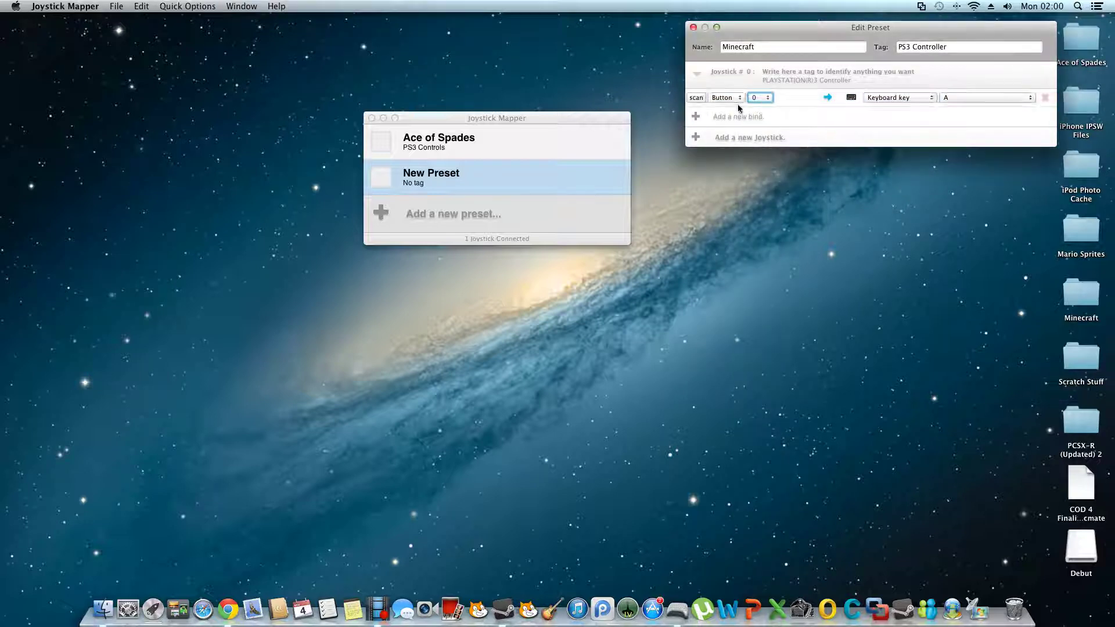
{"action": "left_click", "coordinate": [696, 101]}
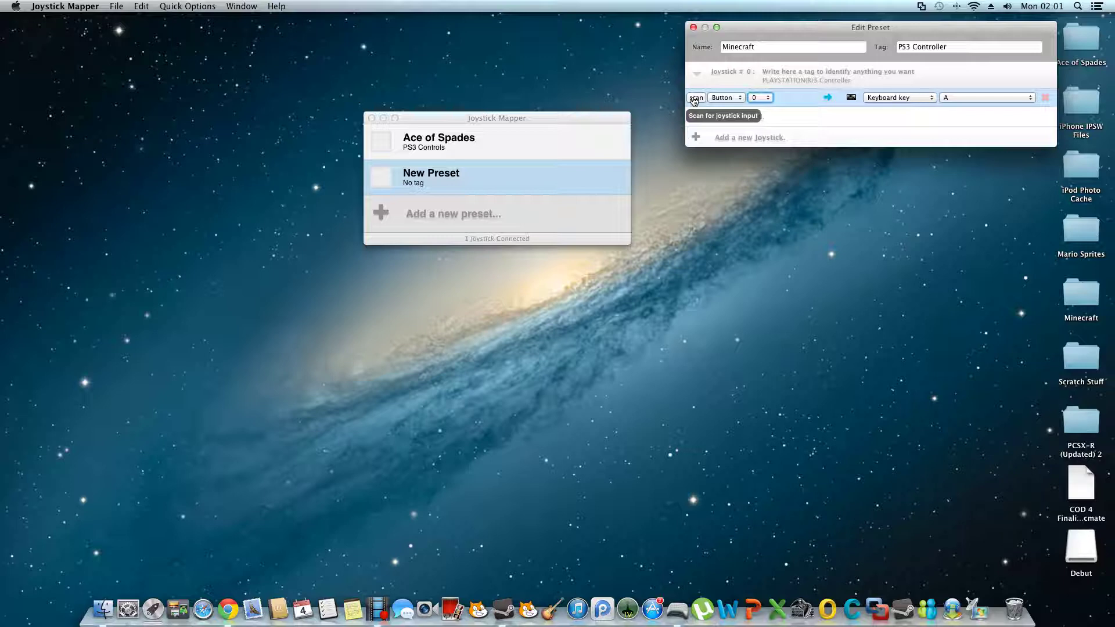
{"action": "left_click", "coordinate": [695, 100]}
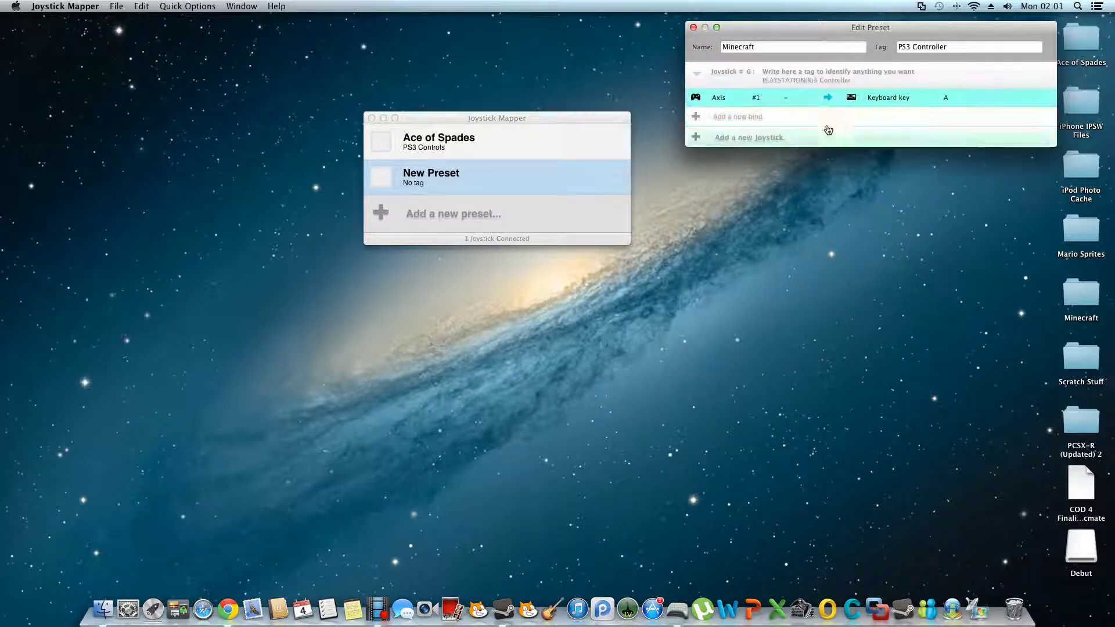
Map the Axis #1 negative bind to the keyboard key W
{"action": "mouse_move", "coordinate": [860, 97]}
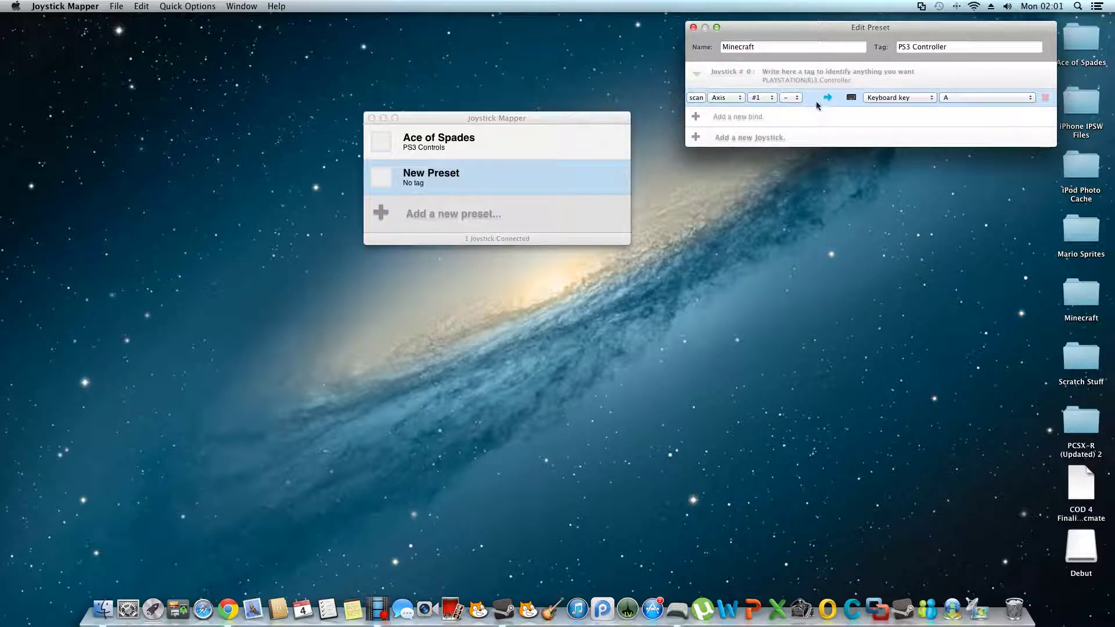
{"action": "left_click", "coordinate": [1027, 99]}
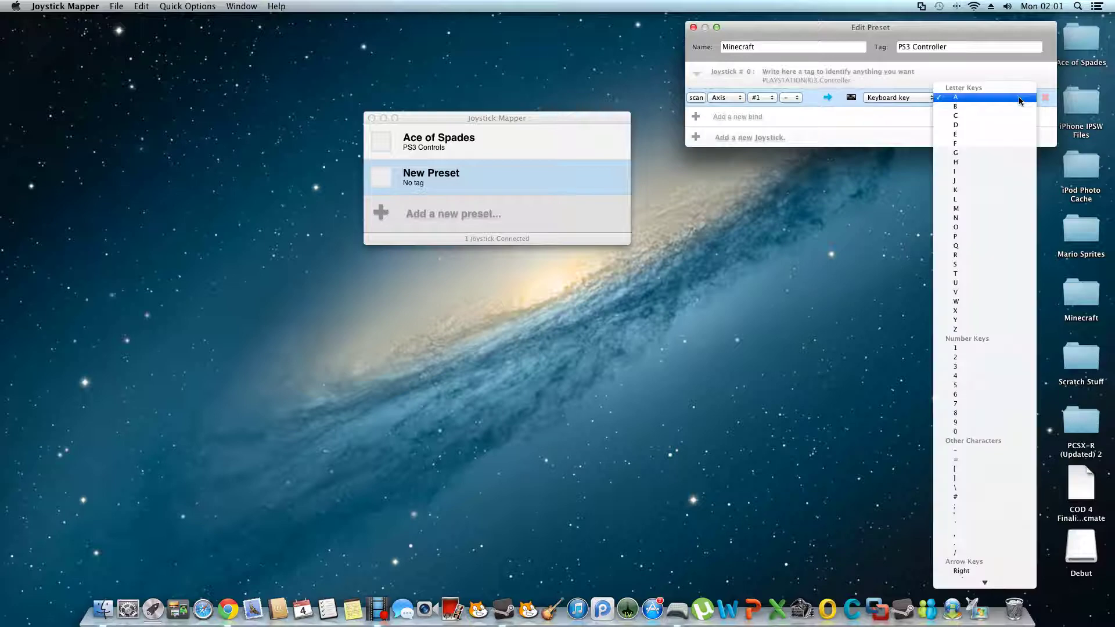
{"action": "scroll", "coordinate": [974, 235], "scroll_direction": "down", "scroll_amount": 5}
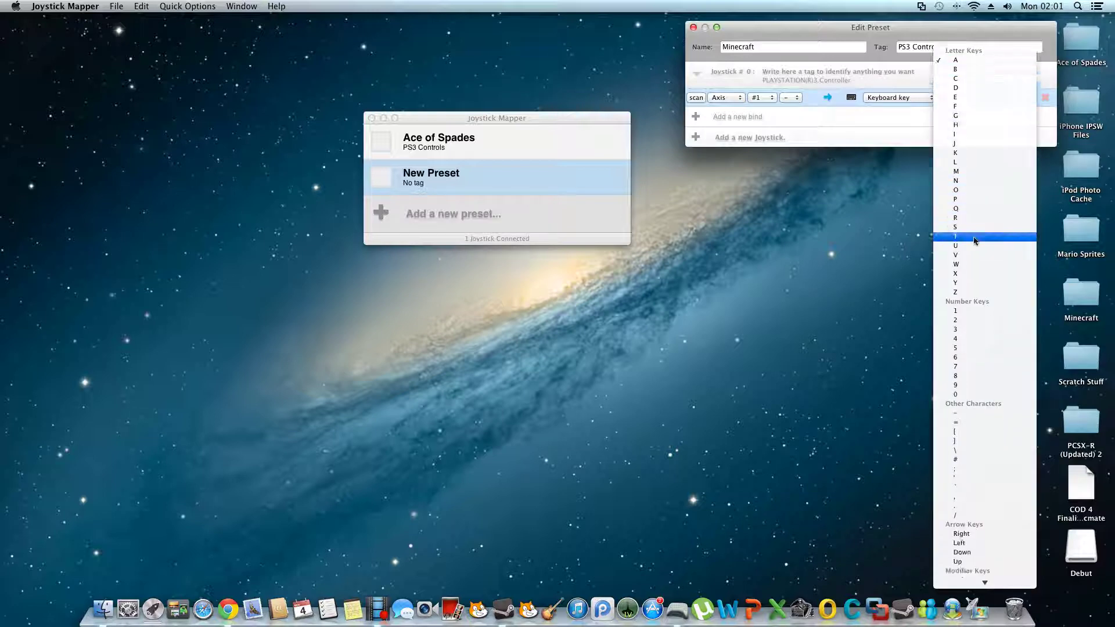
{"action": "scroll", "coordinate": [975, 240], "scroll_direction": "down", "scroll_amount": 8}
{"action": "scroll", "coordinate": [974, 240], "scroll_direction": "up", "scroll_amount": 8}
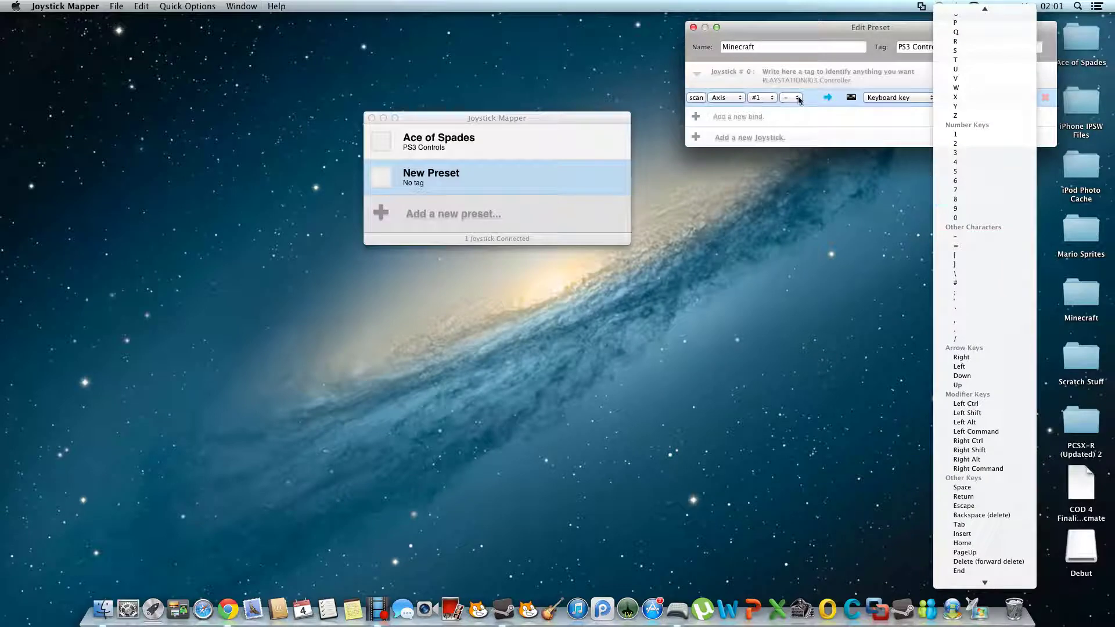
{"action": "scroll", "coordinate": [950, 247], "scroll_direction": "down", "scroll_amount": 3}
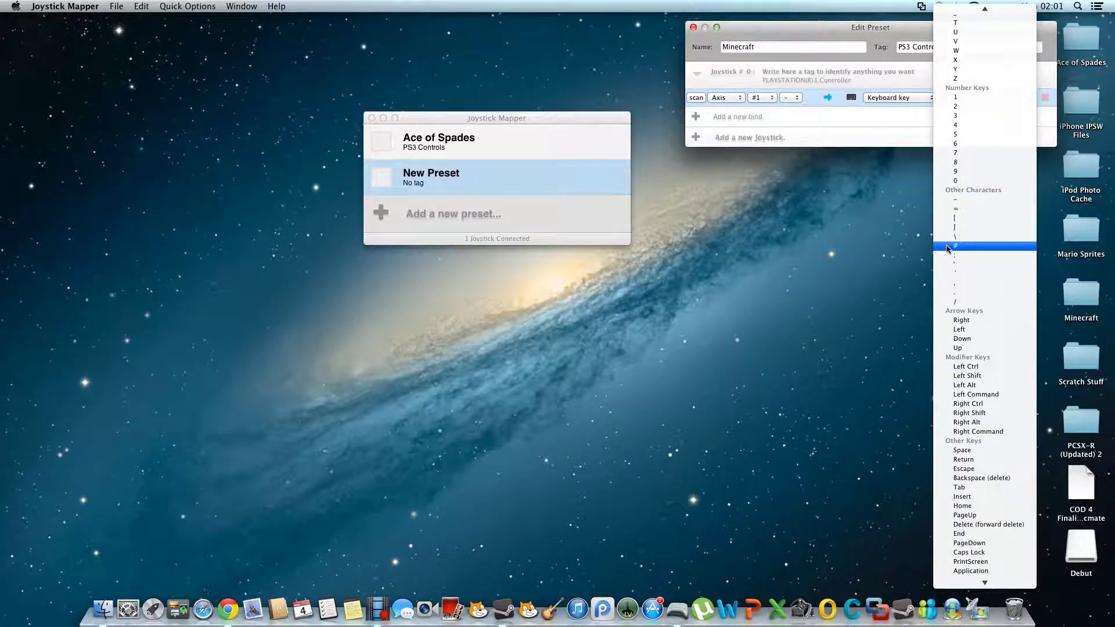
{"action": "scroll", "coordinate": [948, 249], "scroll_direction": "up", "scroll_amount": 5}
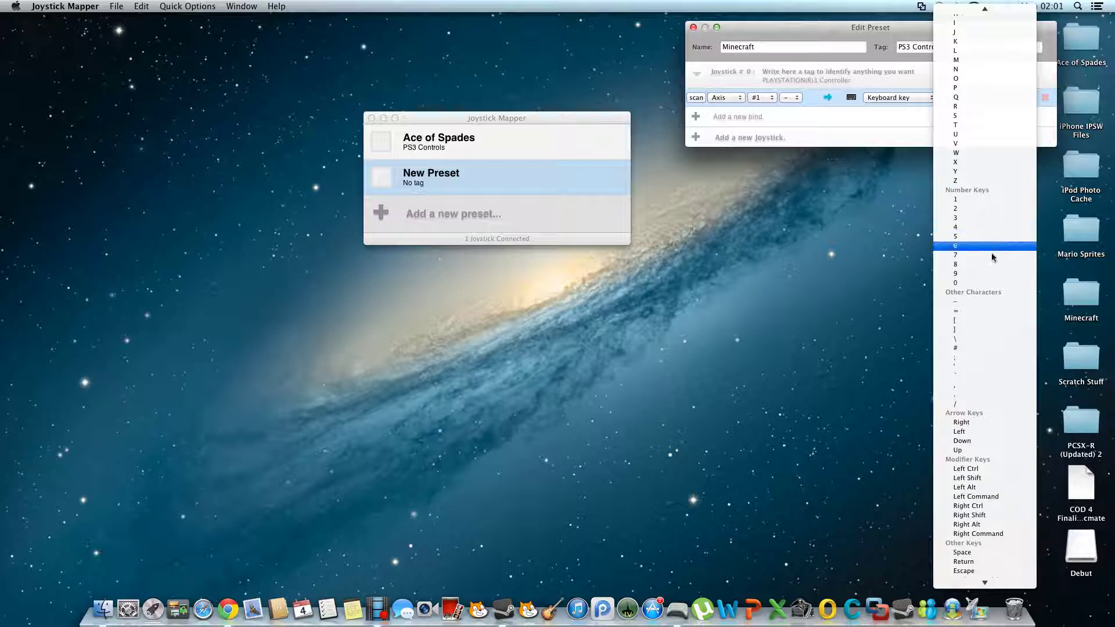
{"action": "scroll", "coordinate": [995, 268], "scroll_direction": "down", "scroll_amount": 2}
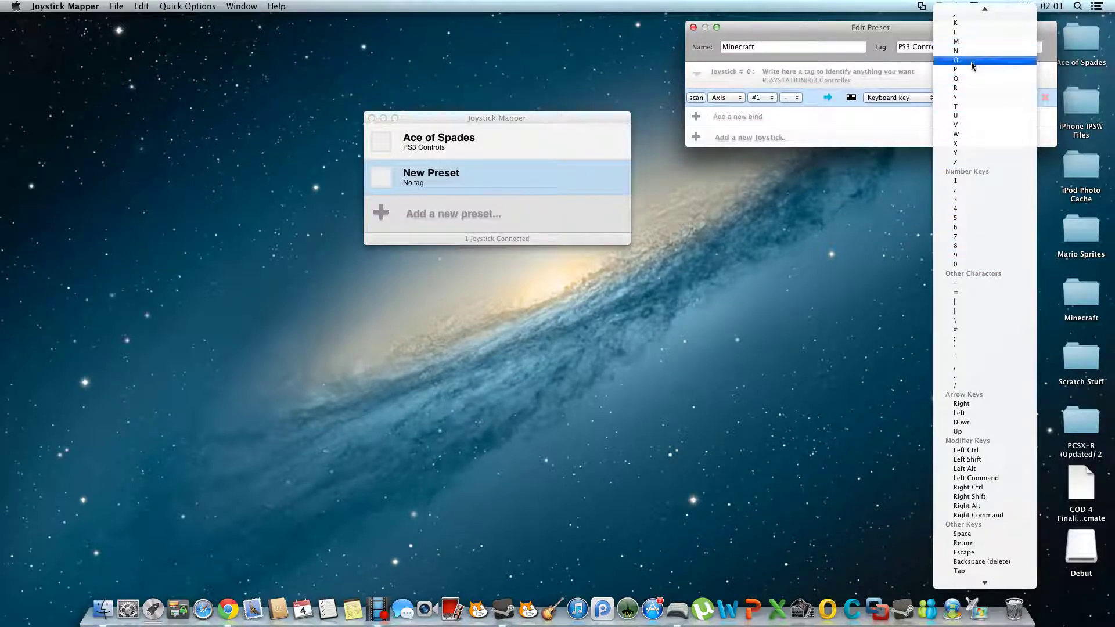
{"action": "scroll", "coordinate": [971, 62], "scroll_direction": "up", "scroll_amount": 5}
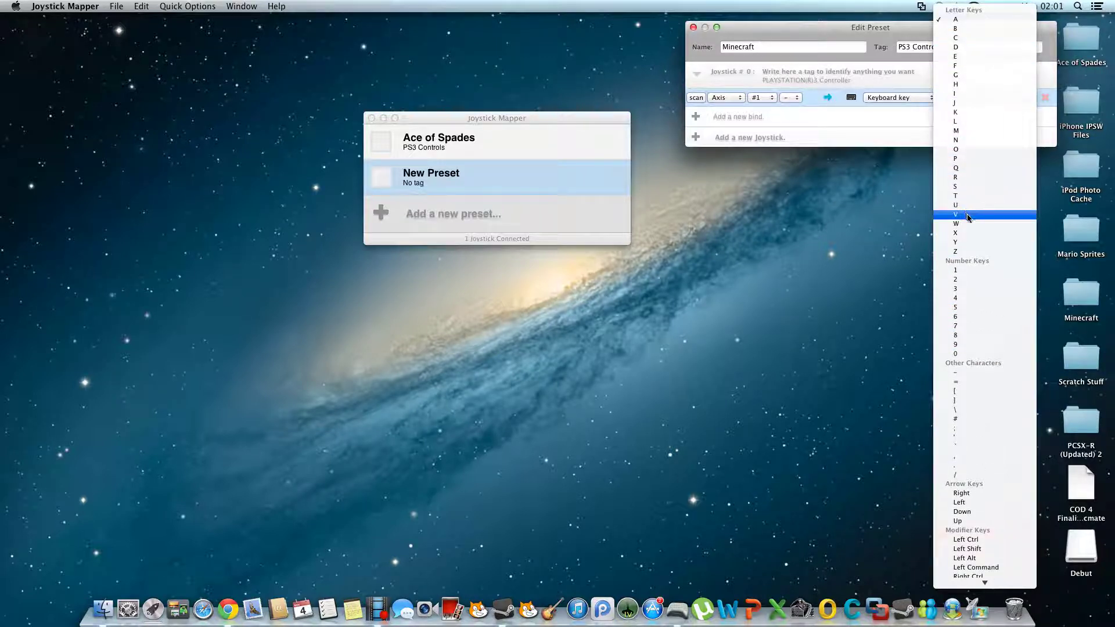
{"action": "left_click", "coordinate": [971, 224]}
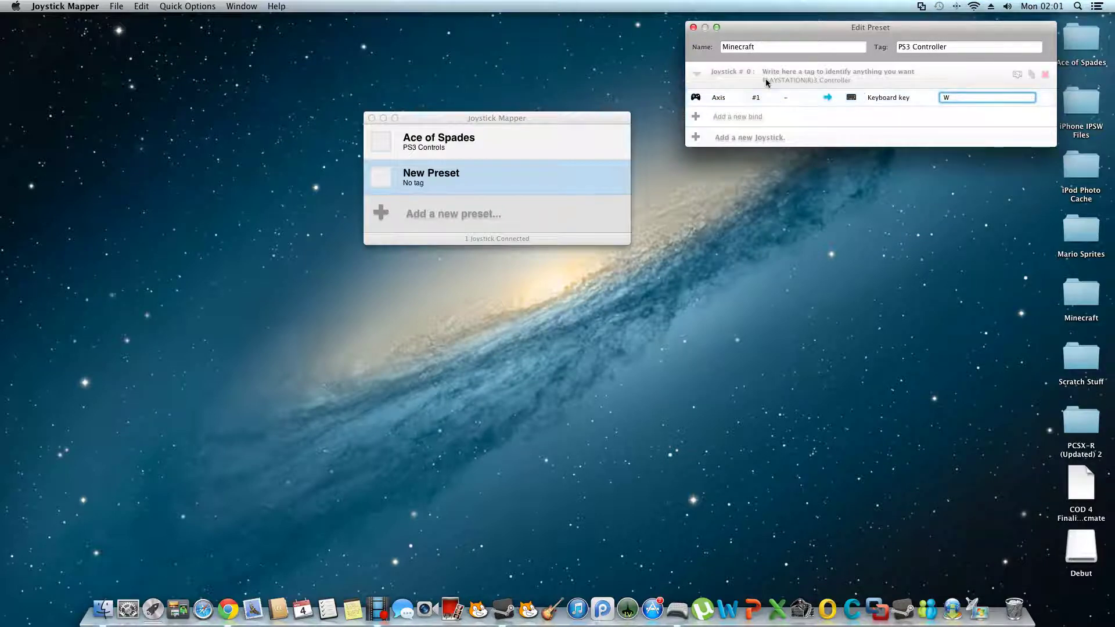
Add a second bind to the joystick and scan the controller's Button 14 as its input
{"action": "left_click", "coordinate": [697, 121]}
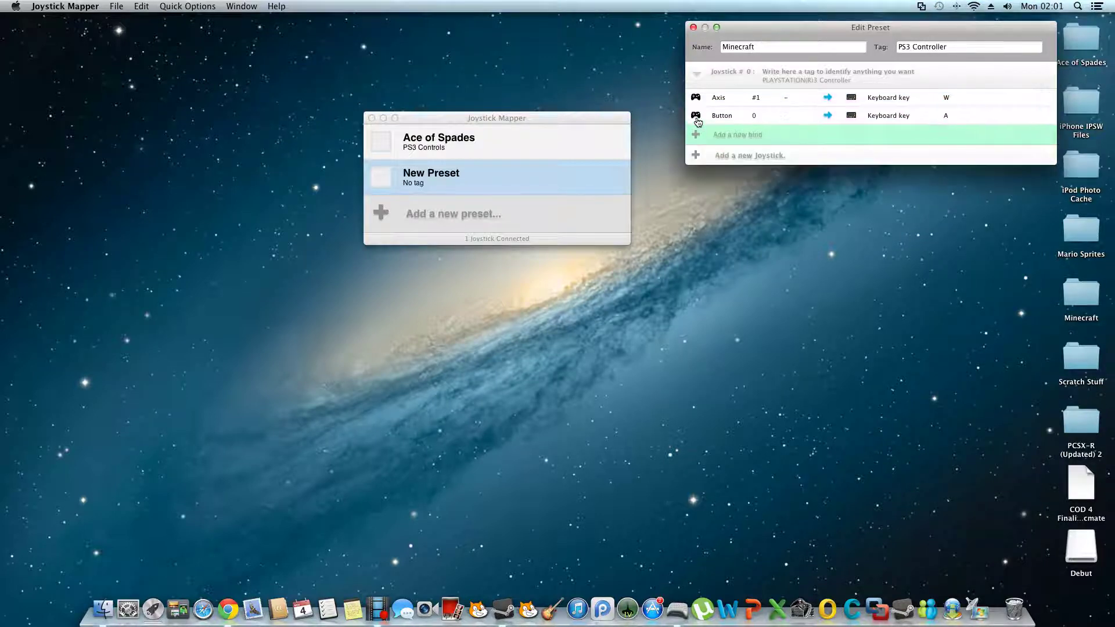
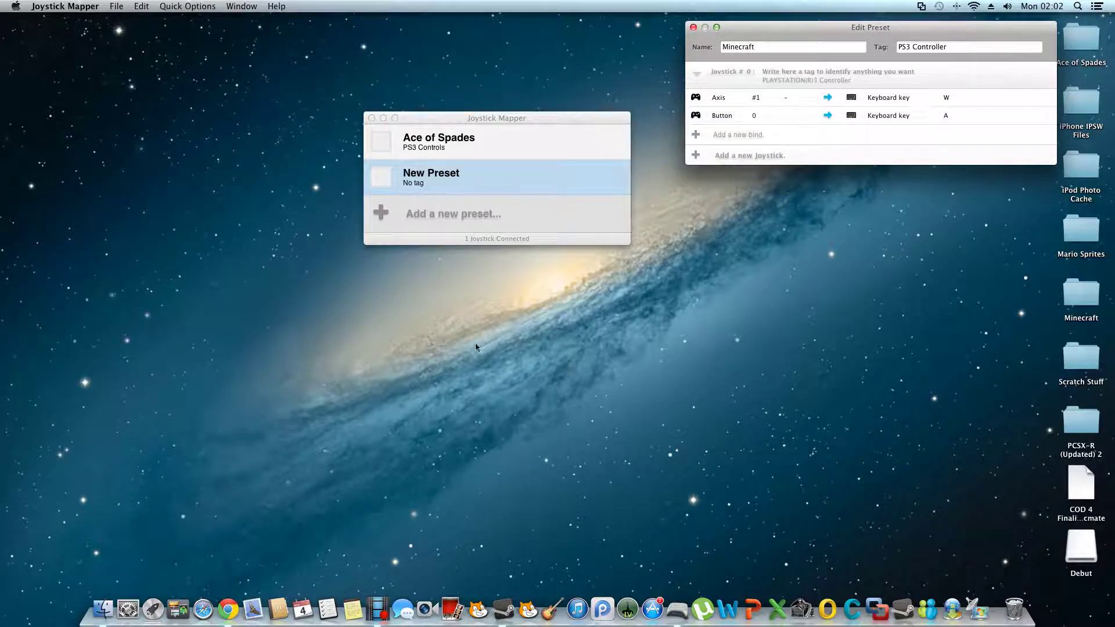
{"action": "mouse_move", "coordinate": [699, 119]}
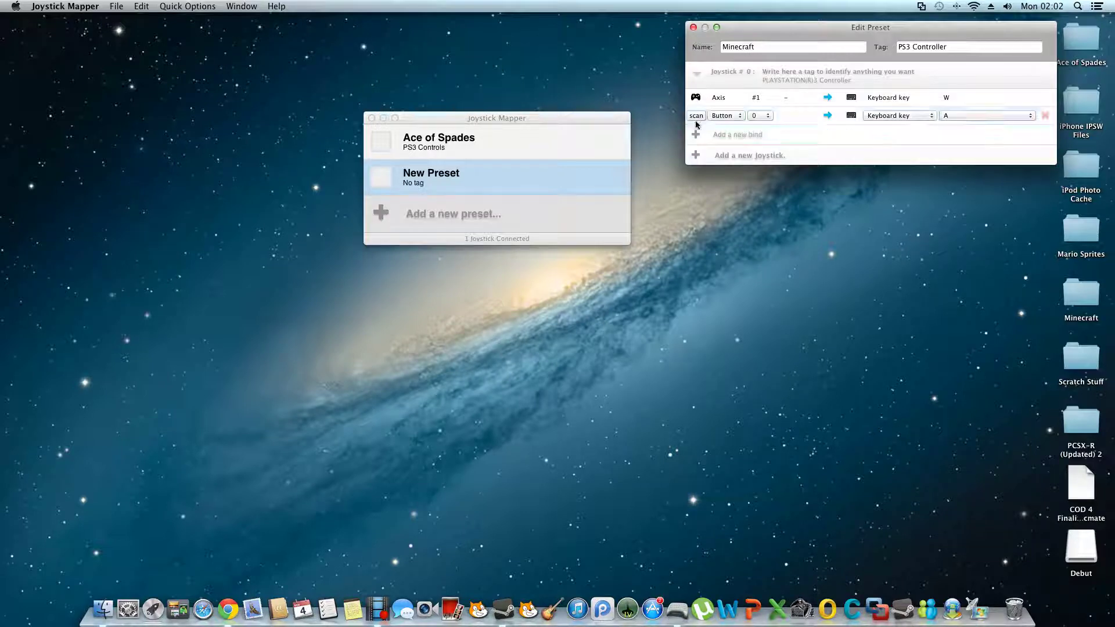
{"action": "mouse_move", "coordinate": [857, 98]}
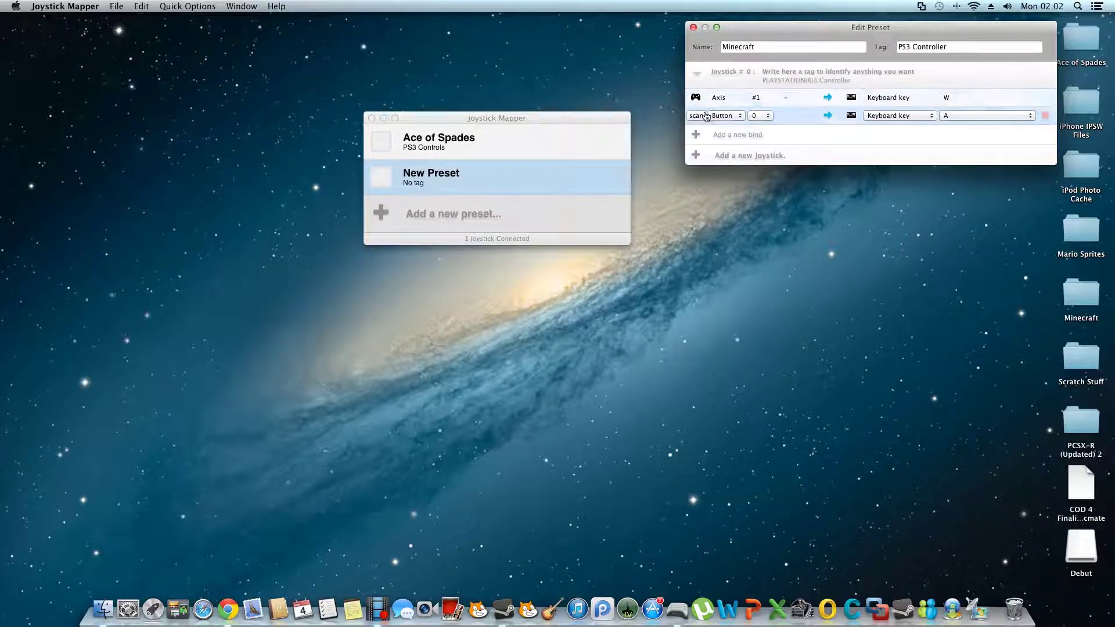
{"action": "left_click", "coordinate": [699, 117]}
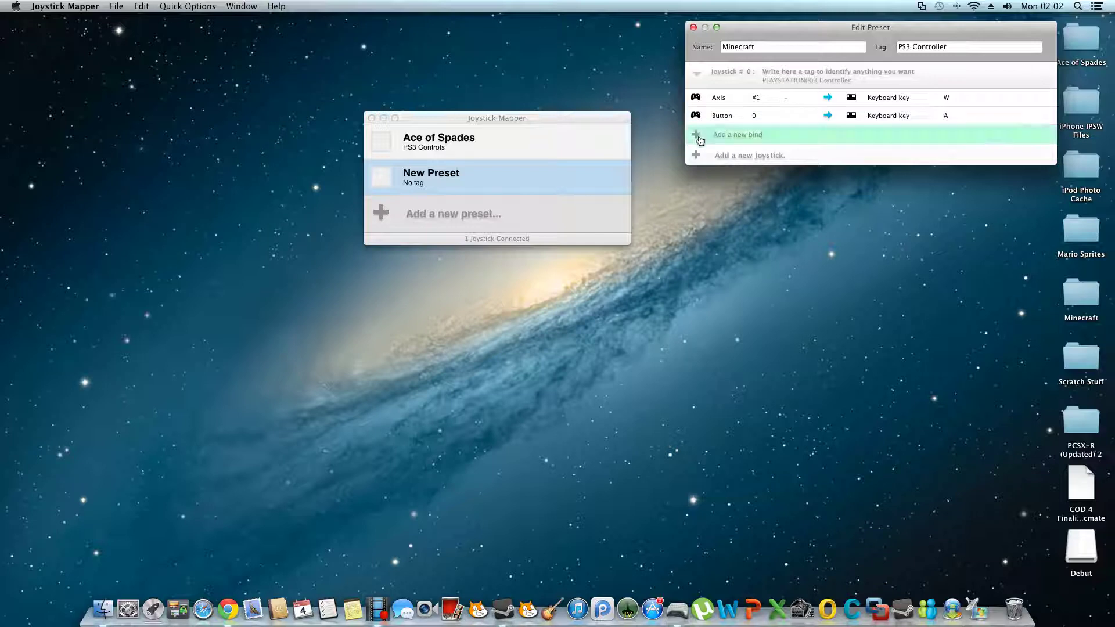
{"action": "left_click", "coordinate": [696, 117]}
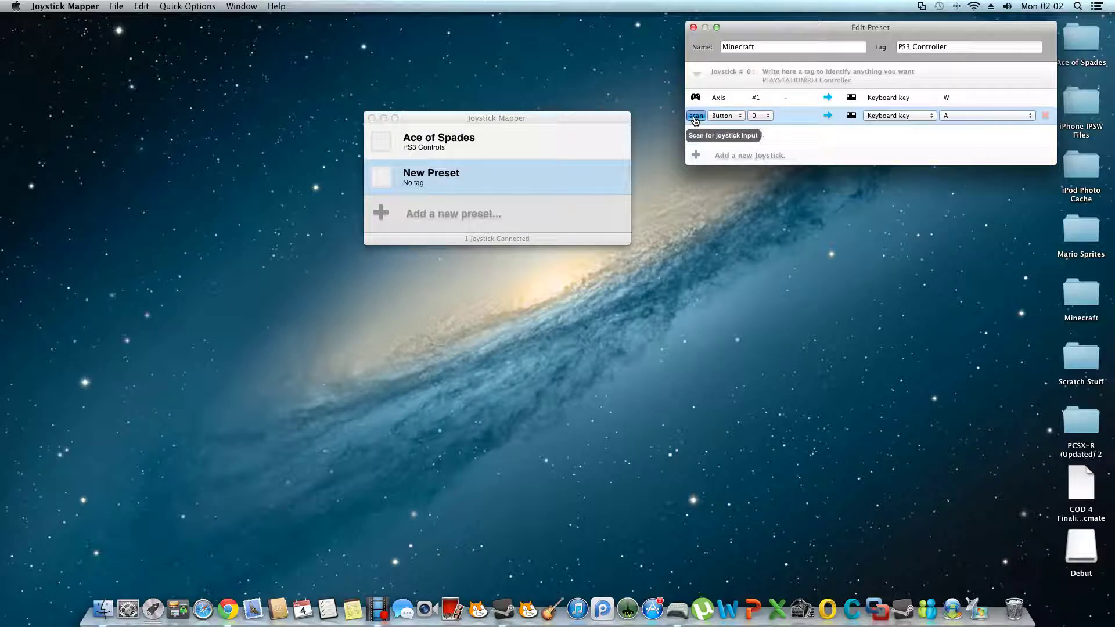
{"action": "left_click", "coordinate": [696, 117]}
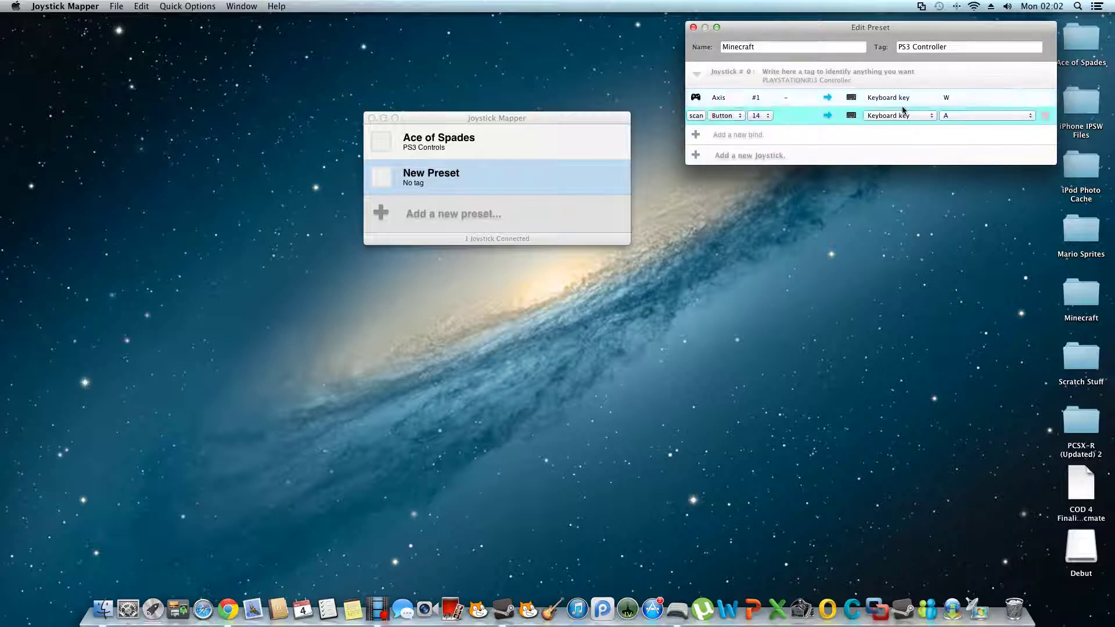
Map the Button 14 bind to the keyboard key Space
{"action": "left_click", "coordinate": [1021, 116]}
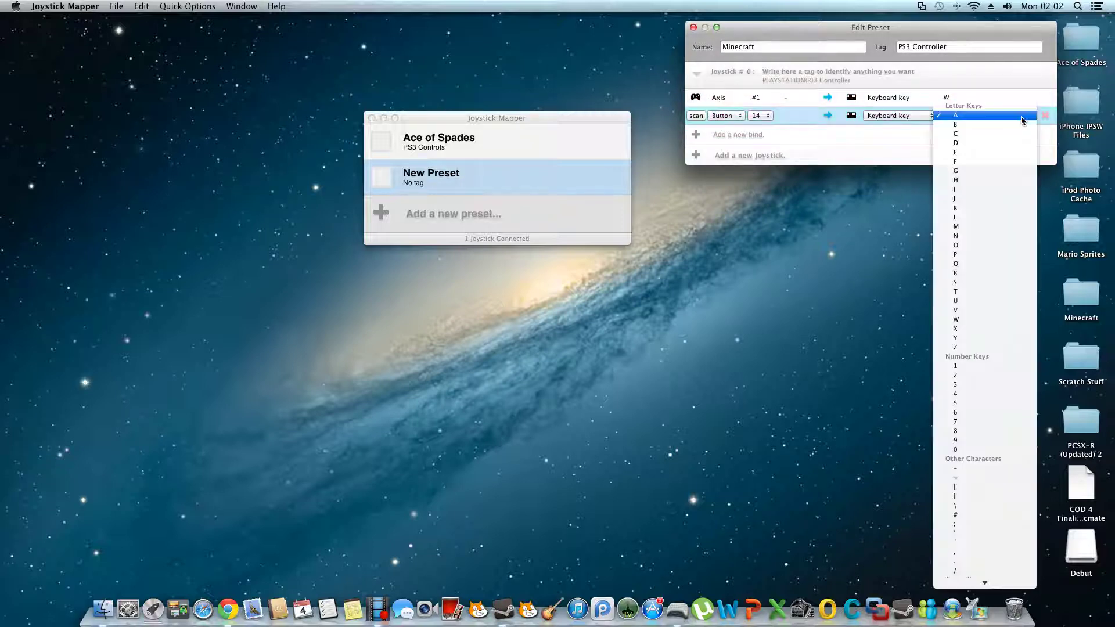
{"action": "scroll", "coordinate": [989, 340], "scroll_direction": "down", "scroll_amount": 3}
{"action": "scroll", "coordinate": [989, 340], "scroll_direction": "down", "scroll_amount": 6}
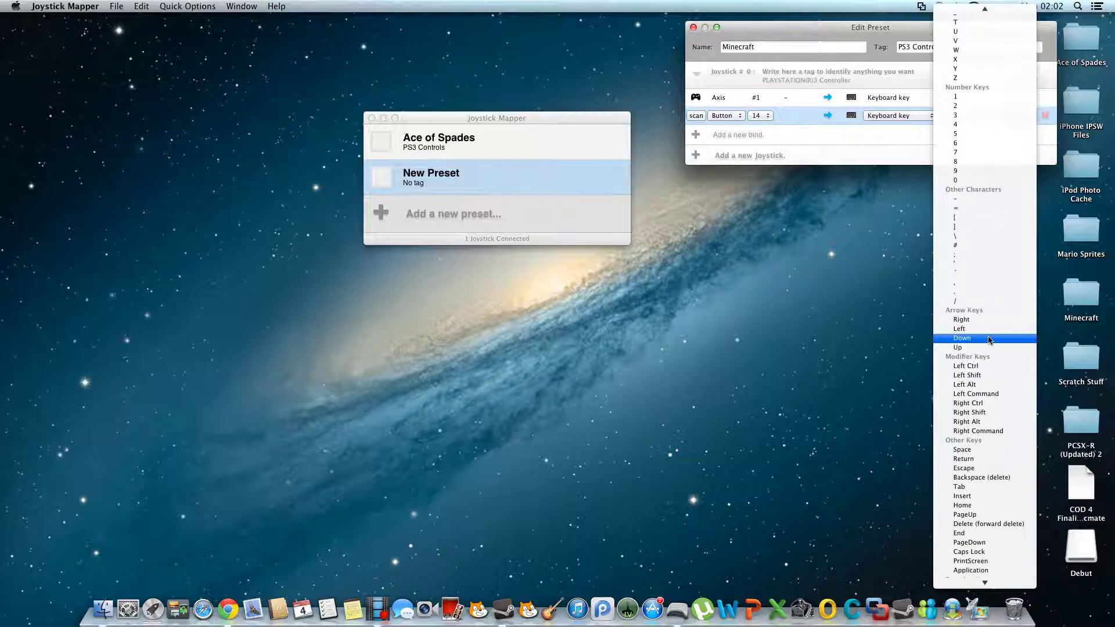
{"action": "scroll", "coordinate": [989, 340], "scroll_direction": "down", "scroll_amount": 3}
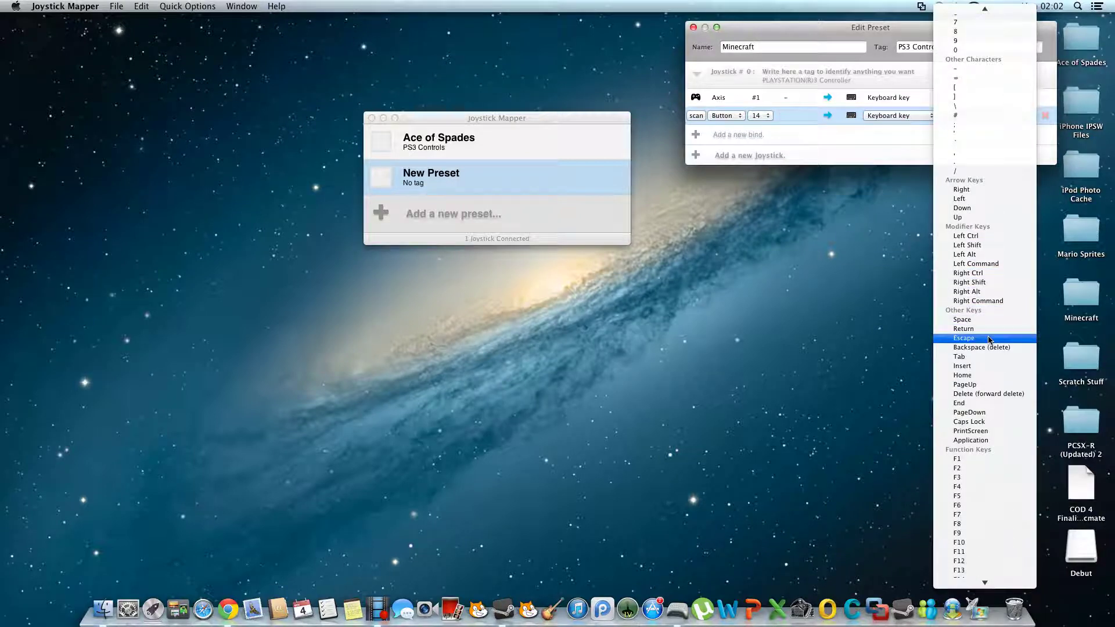
{"action": "scroll", "coordinate": [989, 340], "scroll_direction": "up", "scroll_amount": 2}
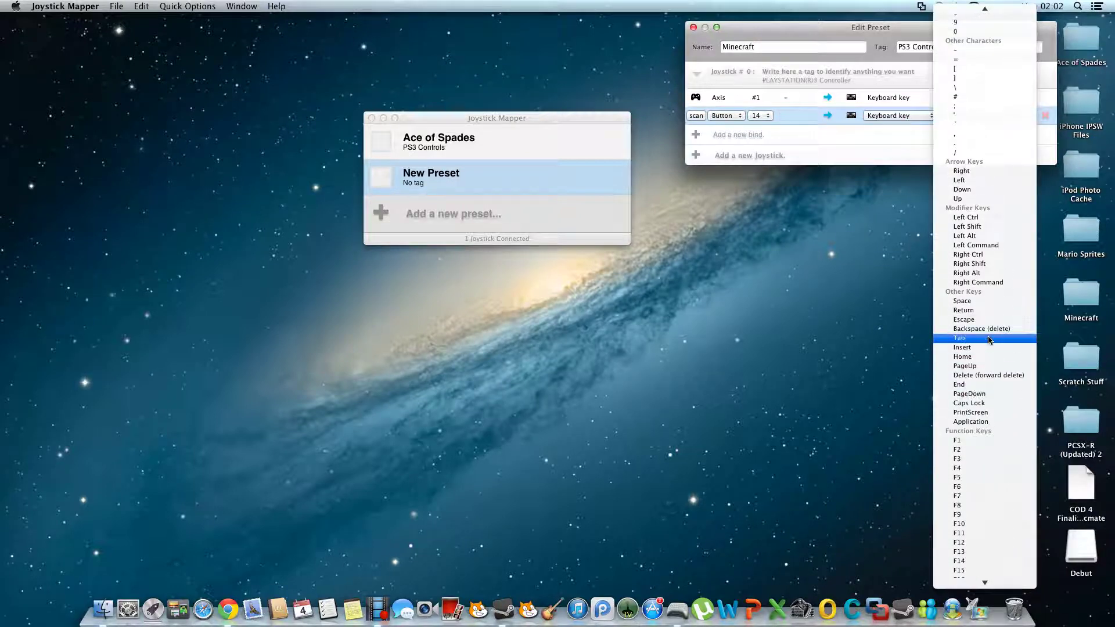
{"action": "left_click", "coordinate": [986, 324]}
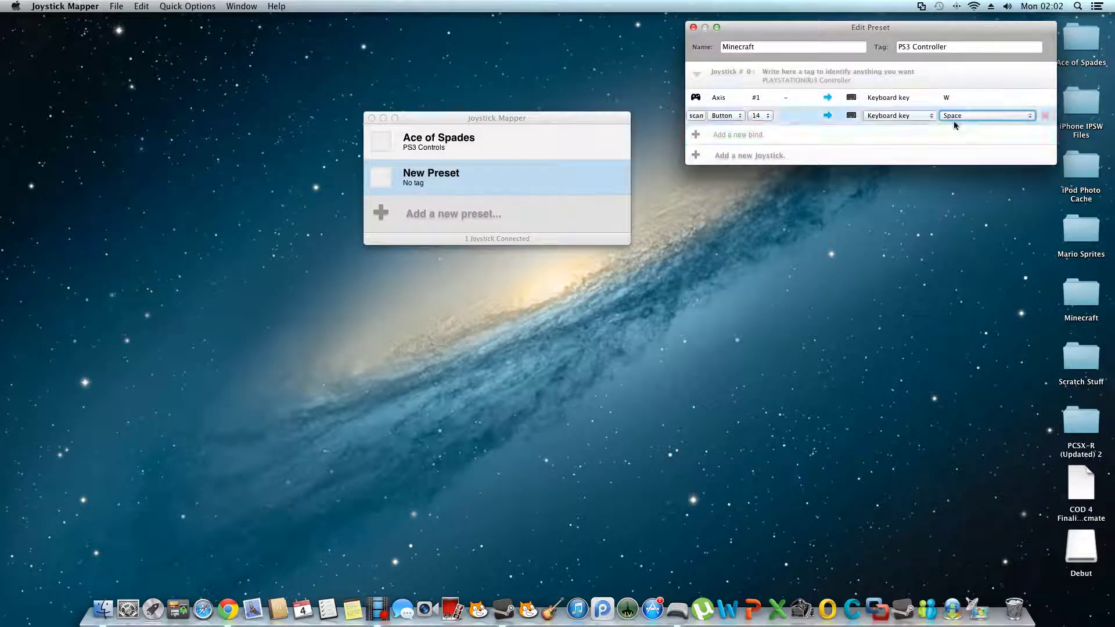
Add a third bind and scan the controller's Axis #3 negative direction as its input
{"action": "left_click", "coordinate": [697, 136]}
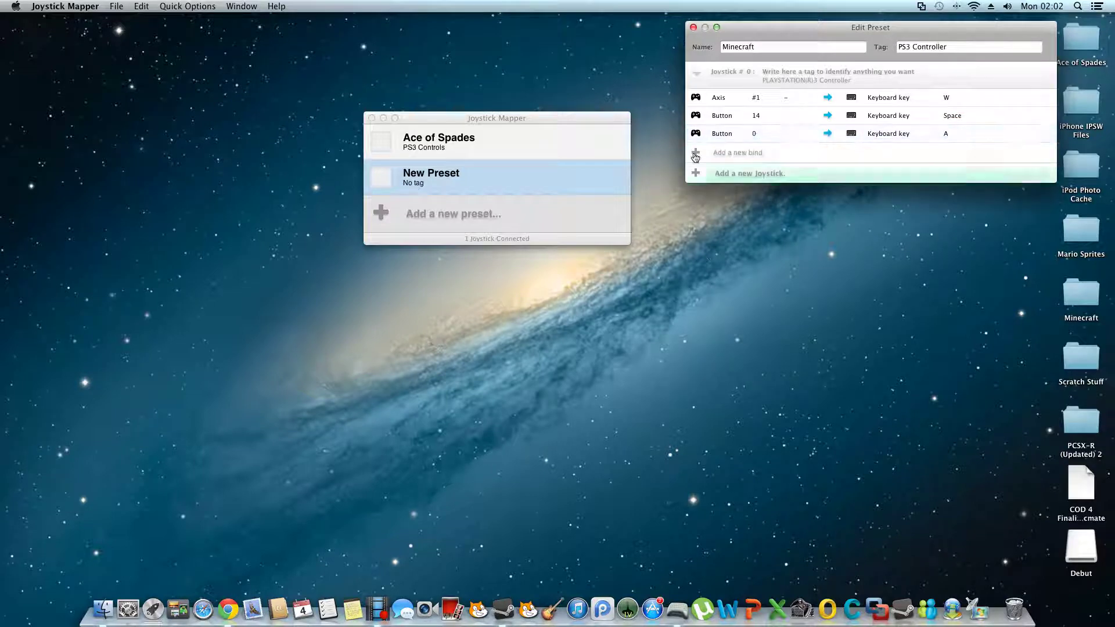
{"action": "mouse_move", "coordinate": [698, 138]}
{"action": "left_click", "coordinate": [696, 135]}
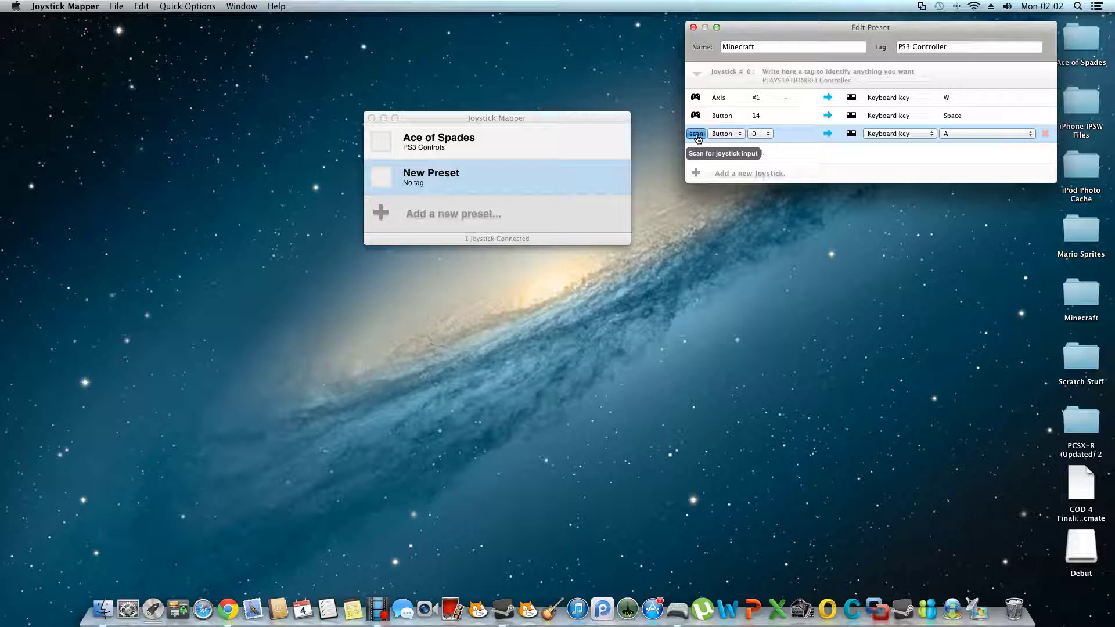
{"action": "left_click", "coordinate": [696, 135]}
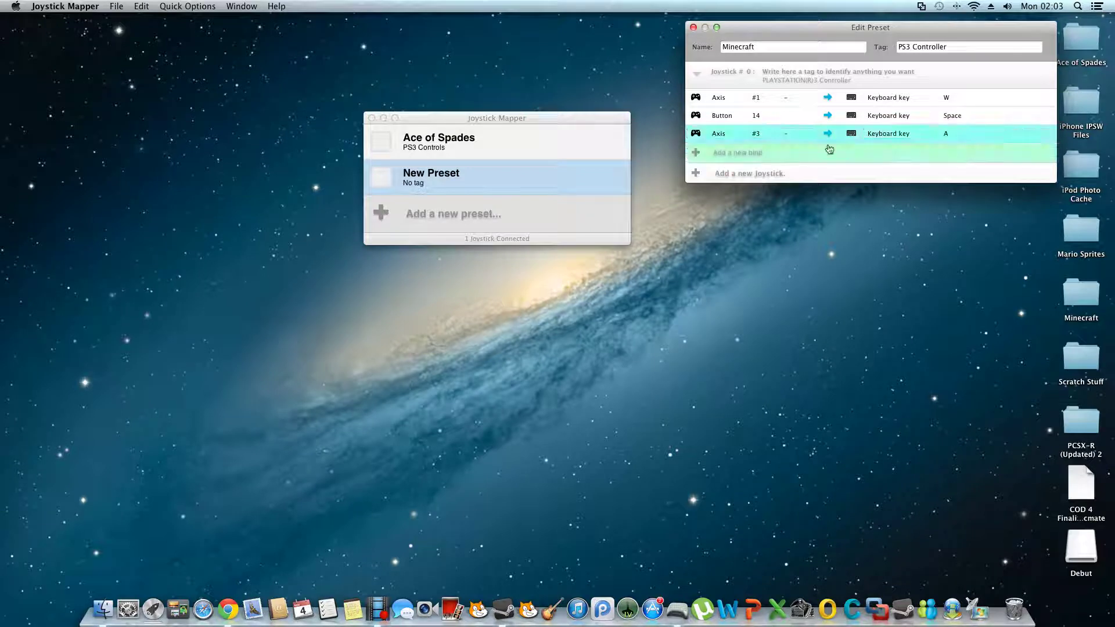
Map the Axis #3 negative bind to Mouse Motion Up and raise its max speed to about 20x
{"action": "mouse_move", "coordinate": [1027, 134]}
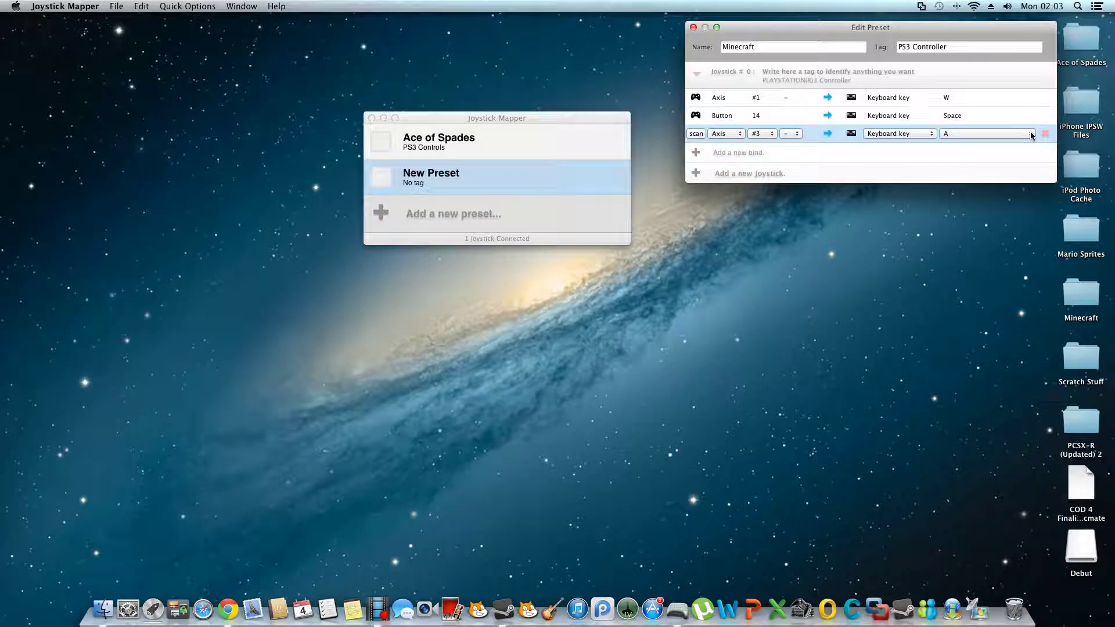
{"action": "left_click", "coordinate": [926, 136]}
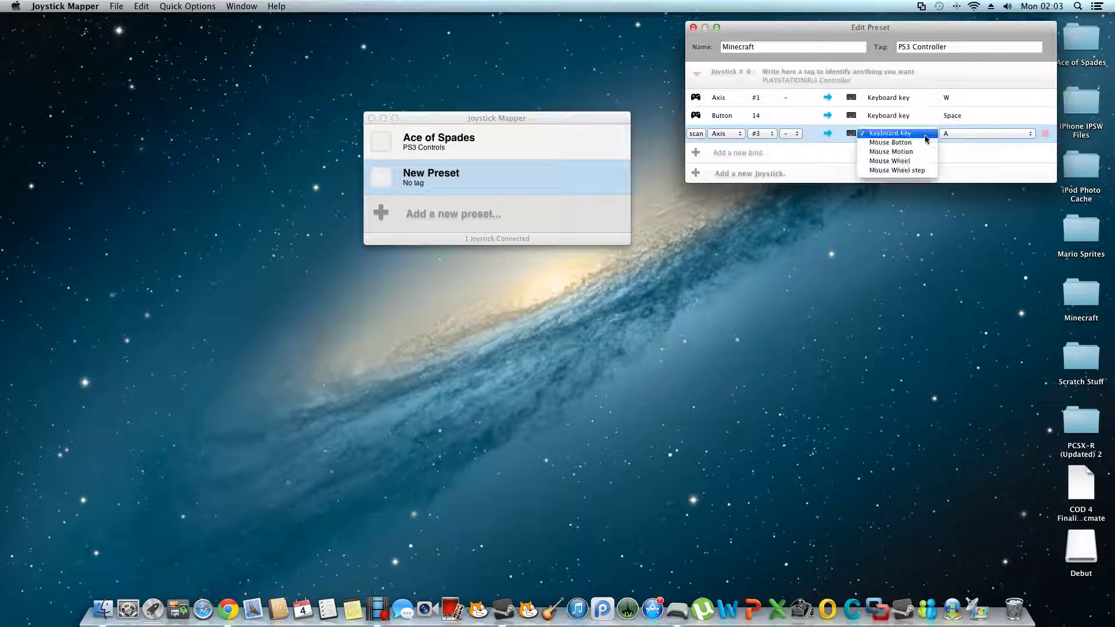
{"action": "left_click", "coordinate": [871, 153]}
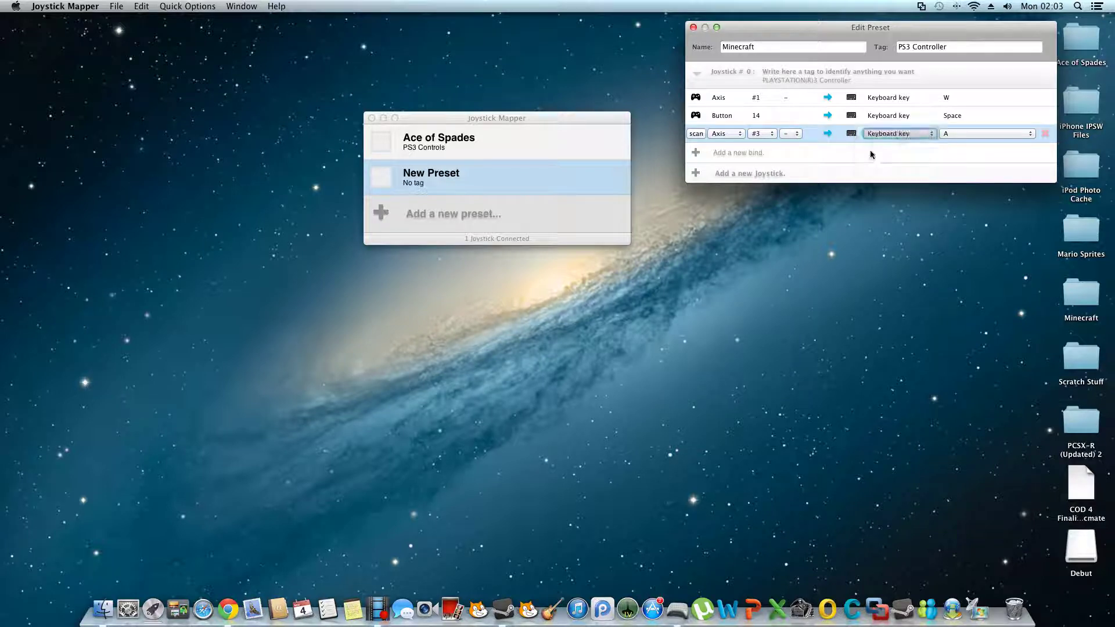
{"action": "left_click", "coordinate": [947, 134]}
{"action": "left_click", "coordinate": [948, 136]}
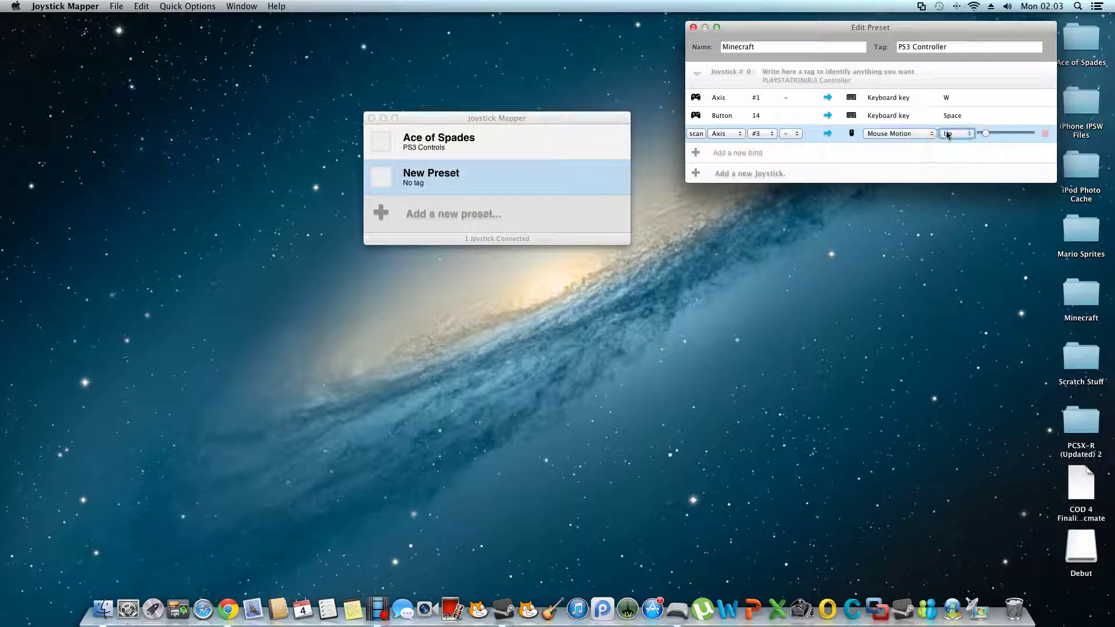
{"action": "mouse_move", "coordinate": [990, 135]}
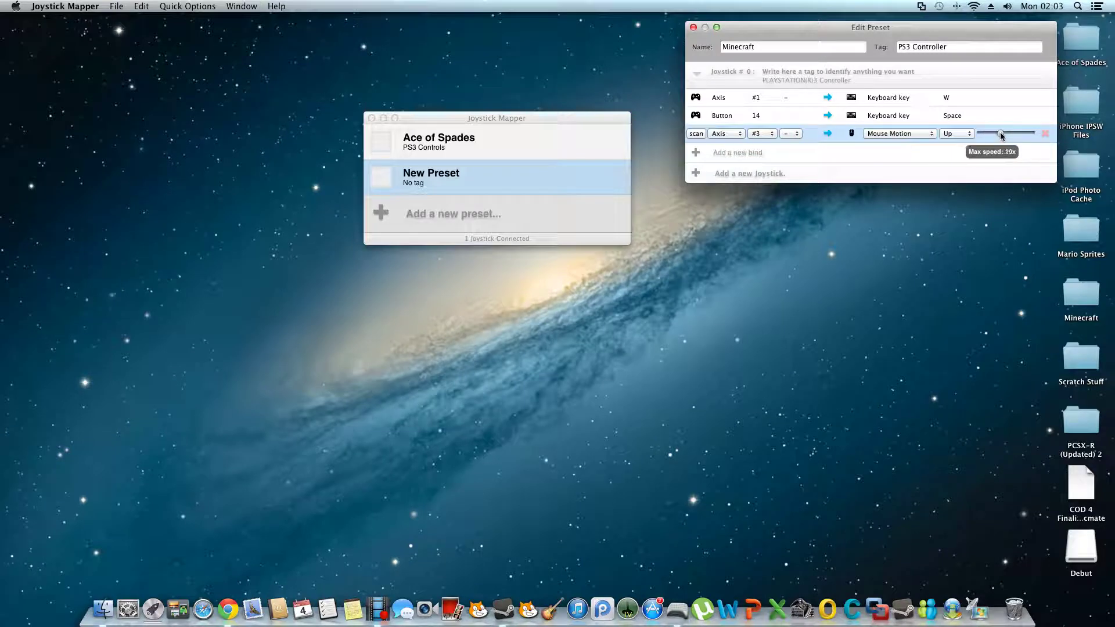
{"action": "left_click_drag", "start_coordinate": [1002, 134], "coordinate": [1005, 134]}
Add a fourth bind and scan the controller's Axis #3 positive direction as its input
{"action": "left_click", "coordinate": [698, 153]}
{"action": "left_click", "coordinate": [696, 152]}
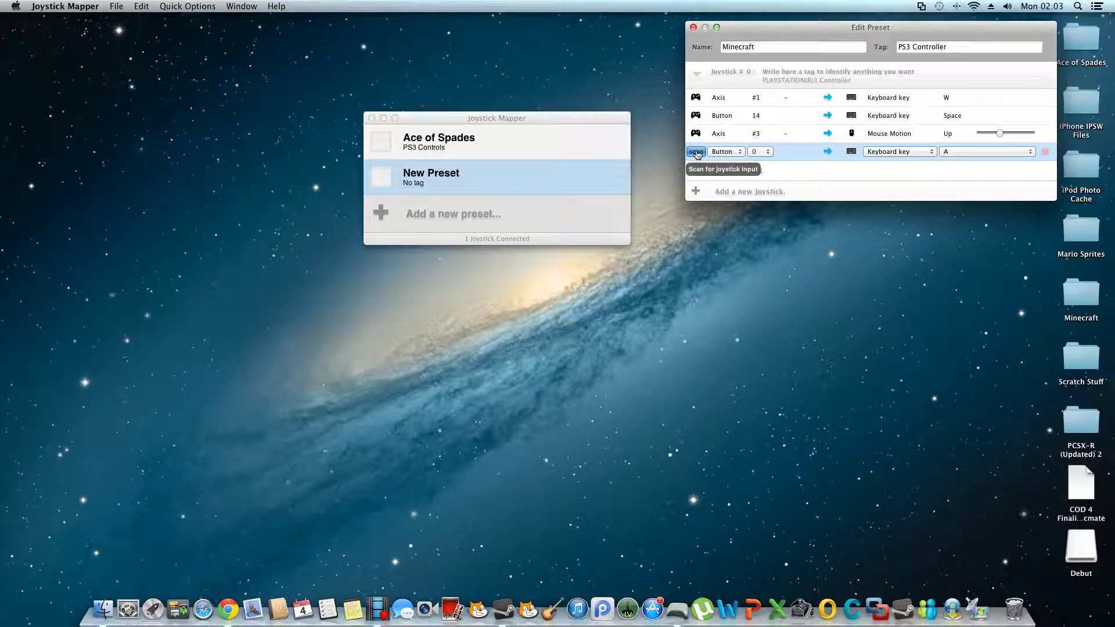
{"action": "left_click", "coordinate": [696, 153]}
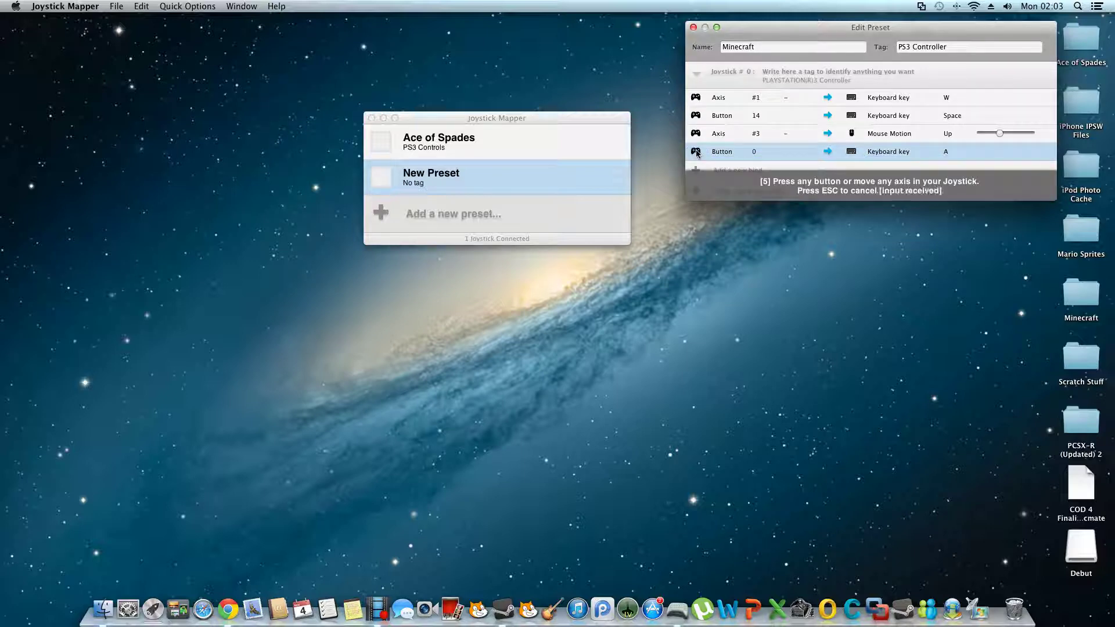
Map the Axis #3 positive bind to Mouse Motion Down and match its max speed to the Up bind
{"action": "left_click", "coordinate": [928, 152]}
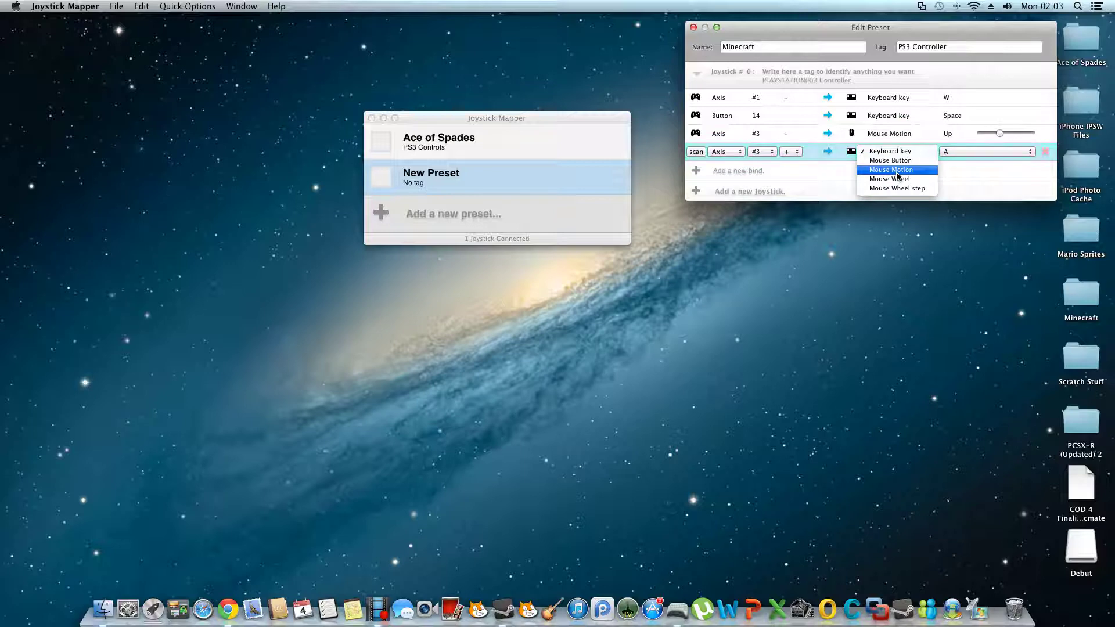
{"action": "left_click", "coordinate": [889, 172]}
{"action": "left_click", "coordinate": [956, 152]}
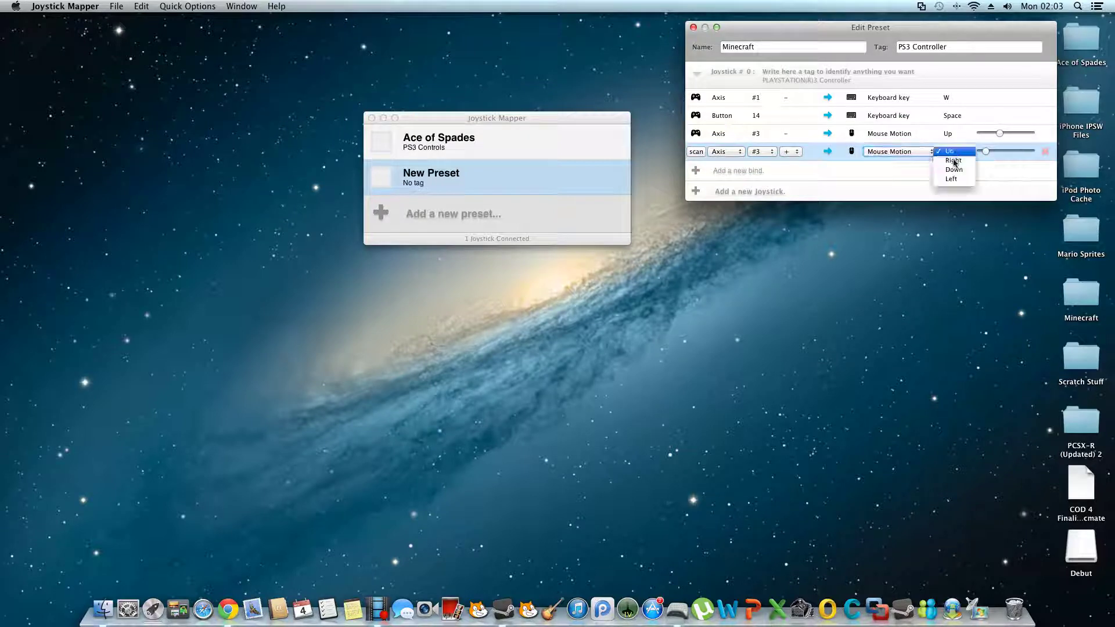
{"action": "left_click", "coordinate": [951, 173]}
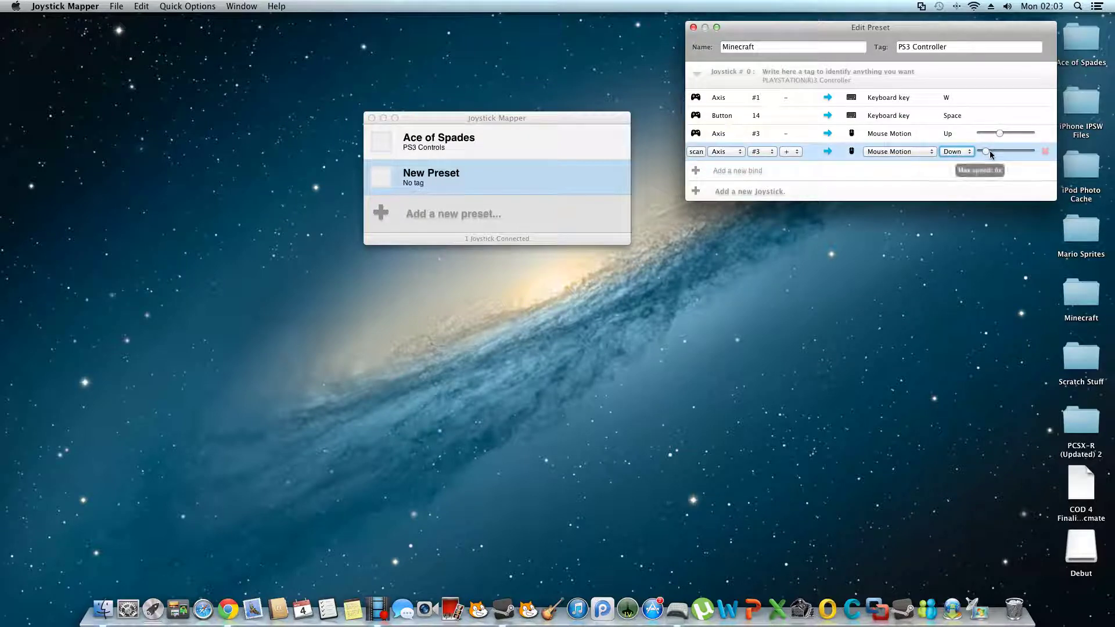
{"action": "left_click_drag", "start_coordinate": [996, 153], "coordinate": [999, 151]}
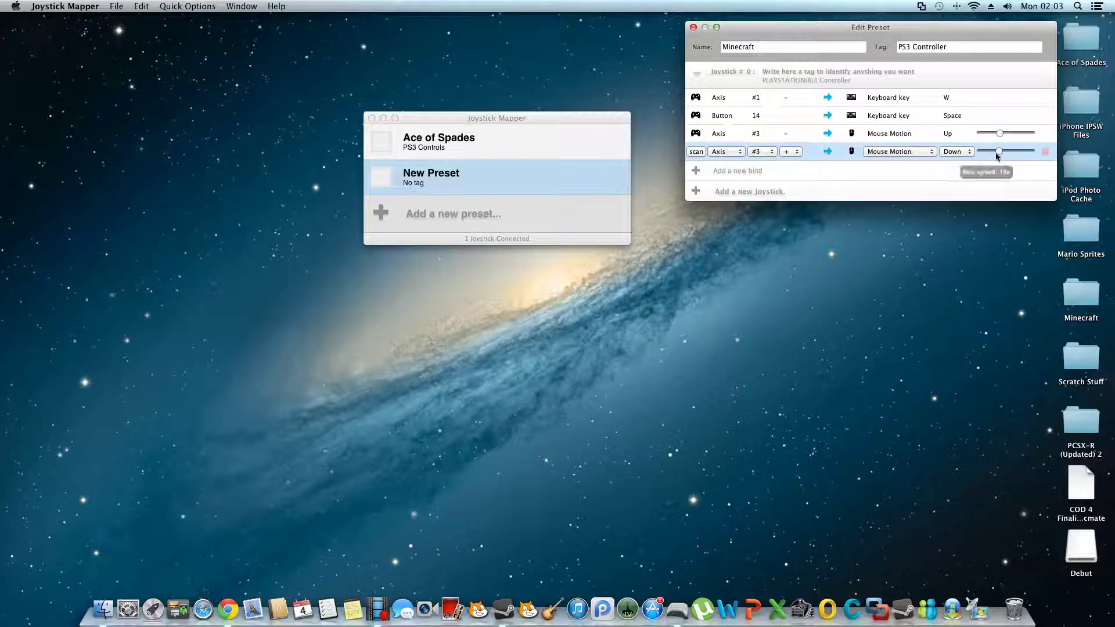
{"action": "left_click_drag", "start_coordinate": [1000, 154], "coordinate": [1002, 154]}
Add a fifth bind and scan the controller's Axis #2 negative direction as its input
{"action": "left_click", "coordinate": [696, 171]}
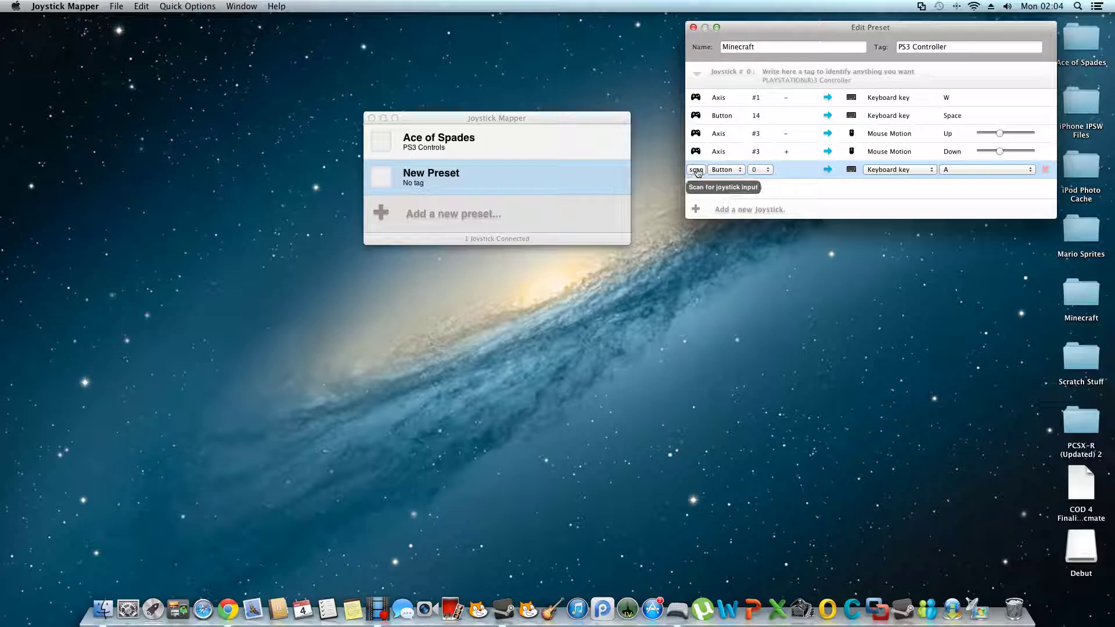
{"action": "left_click", "coordinate": [697, 170]}
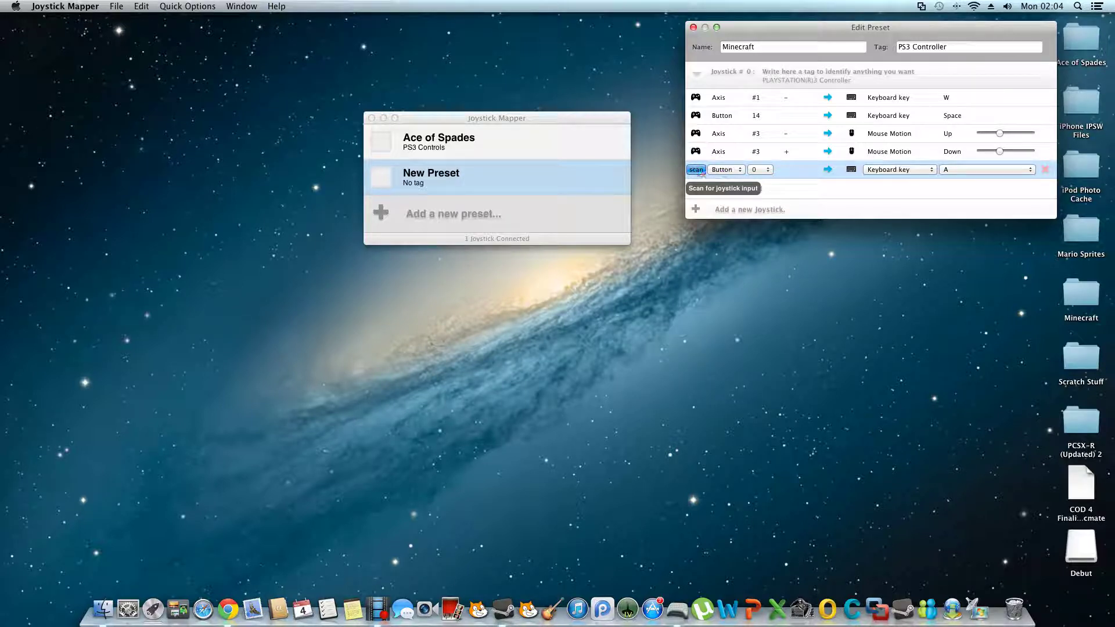
{"action": "left_click", "coordinate": [697, 170]}
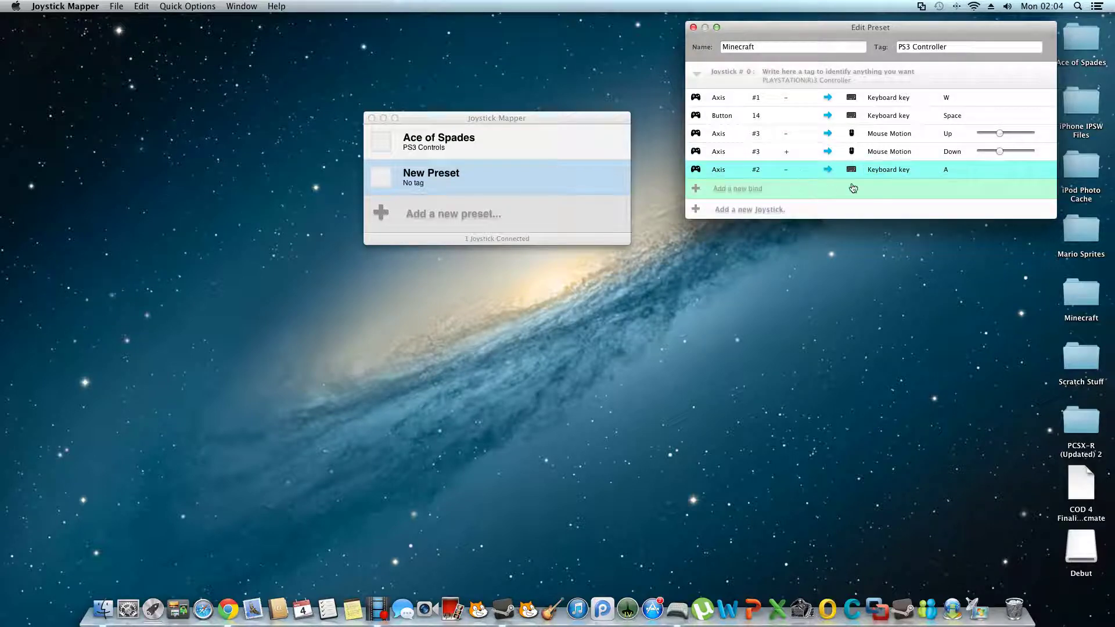
Map the Axis #2 negative bind to Mouse Motion Left and match its max speed to the Up and Down binds
{"action": "left_click", "coordinate": [1000, 172]}
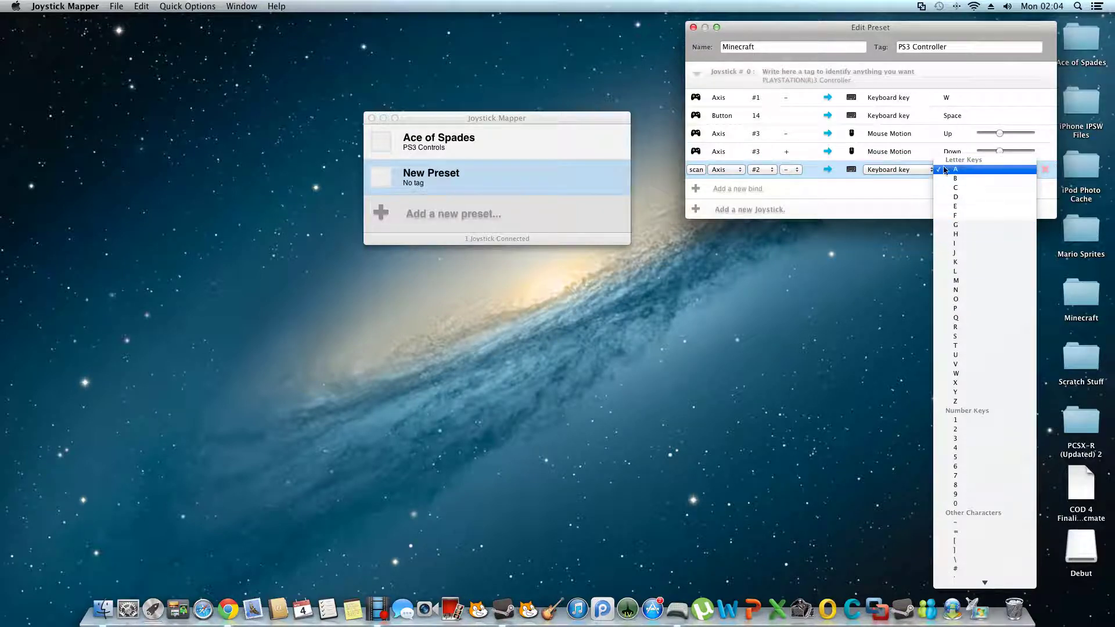
{"action": "left_click", "coordinate": [902, 173]}
{"action": "left_click", "coordinate": [901, 172]}
{"action": "left_click", "coordinate": [903, 189]}
{"action": "left_click", "coordinate": [969, 170]}
{"action": "left_click", "coordinate": [952, 197]}
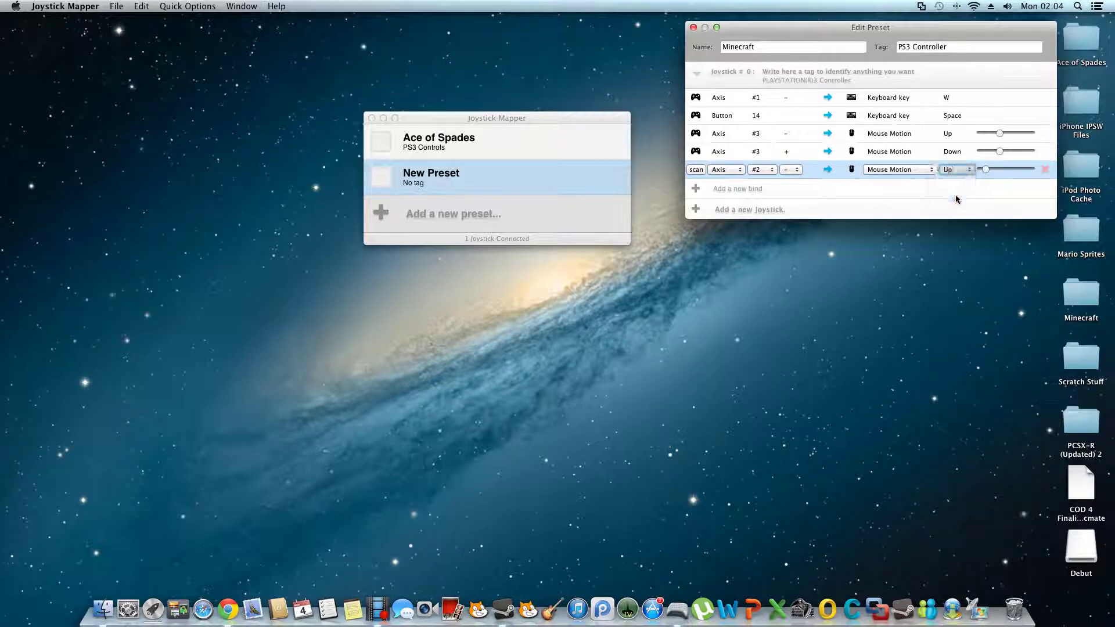
{"action": "left_click_drag", "start_coordinate": [983, 172], "coordinate": [1000, 173]}
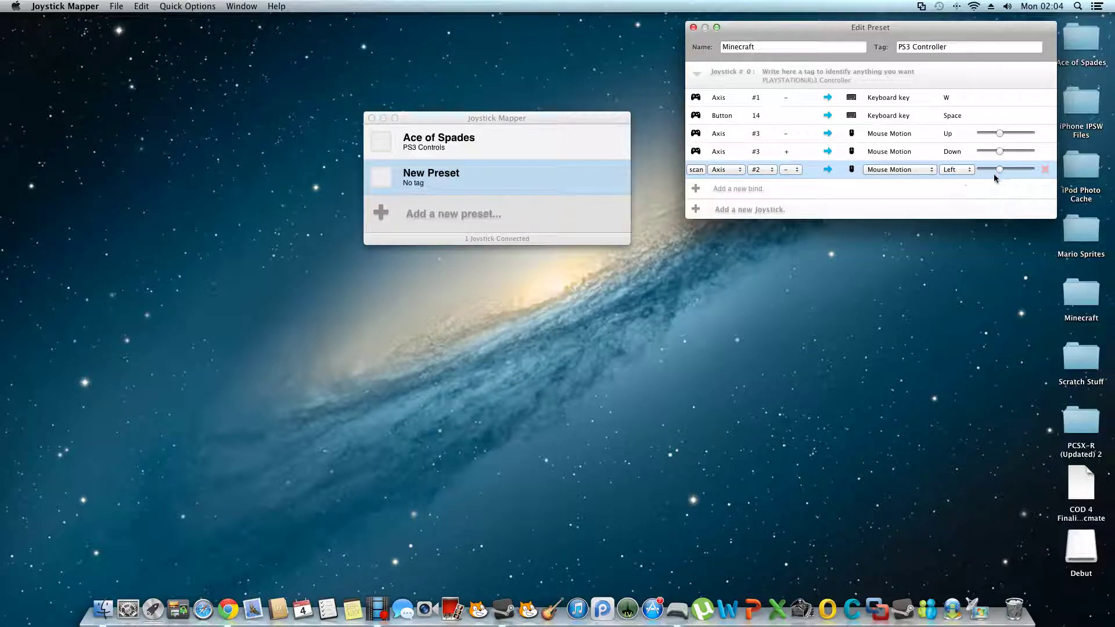
Add a sixth bind and scan the controller's Axis #2 positive direction as its input
{"action": "left_click", "coordinate": [704, 189]}
{"action": "mouse_move", "coordinate": [700, 192]}
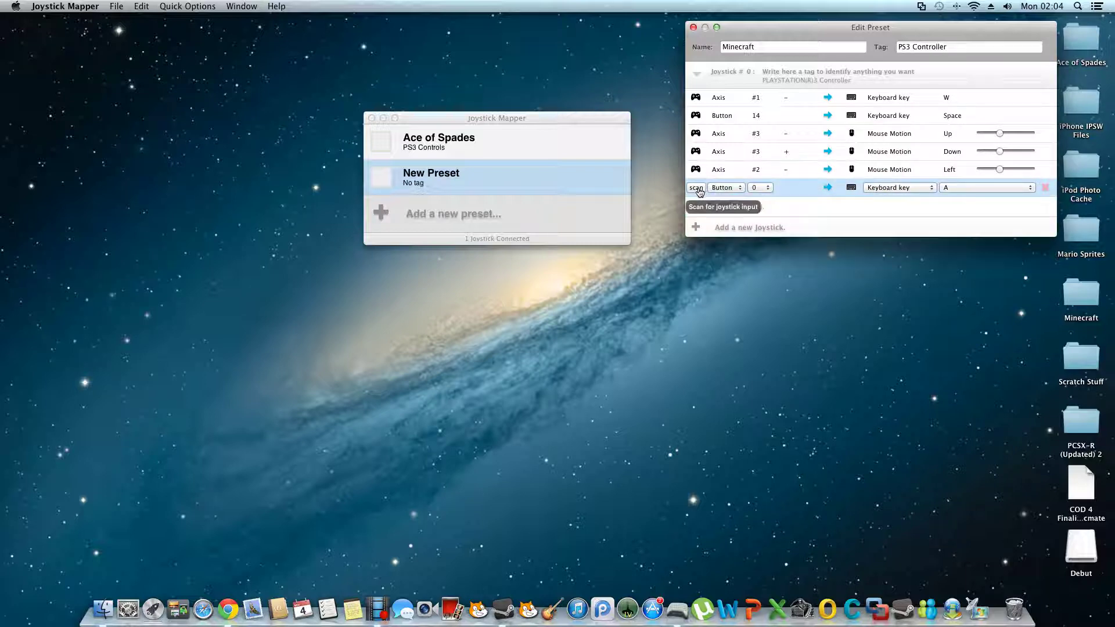
{"action": "left_click", "coordinate": [697, 188]}
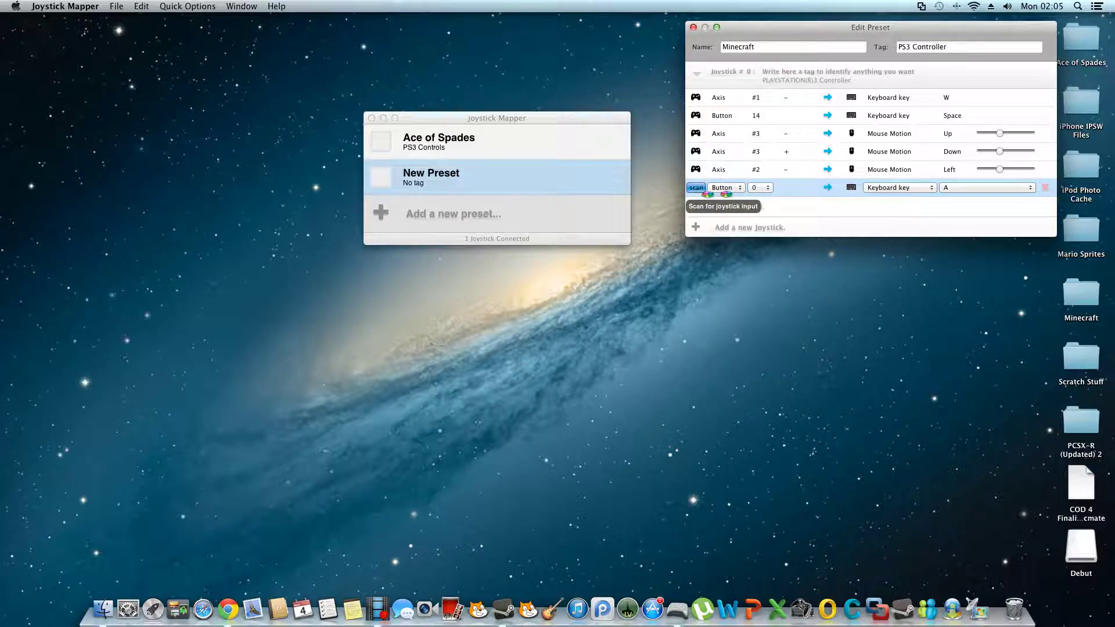
{"action": "left_click", "coordinate": [697, 188]}
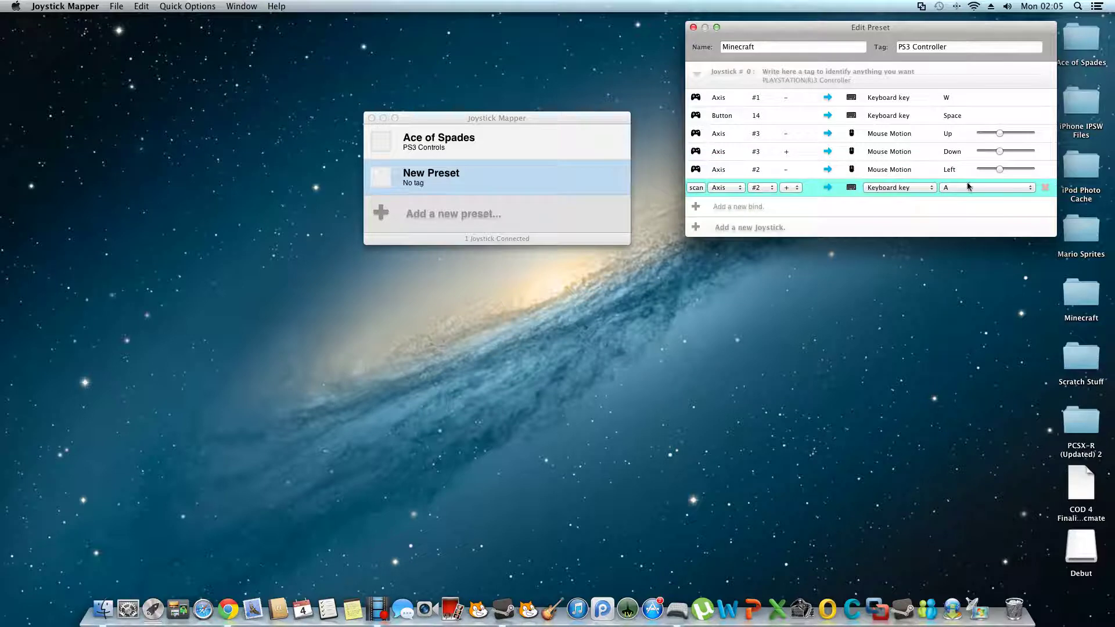
Map the Axis #2 positive bind to Mouse Motion Right and match its max speed to the other mouse motion binds
{"action": "left_click", "coordinate": [932, 193]}
{"action": "left_click", "coordinate": [924, 198]}
{"action": "left_click", "coordinate": [952, 191]}
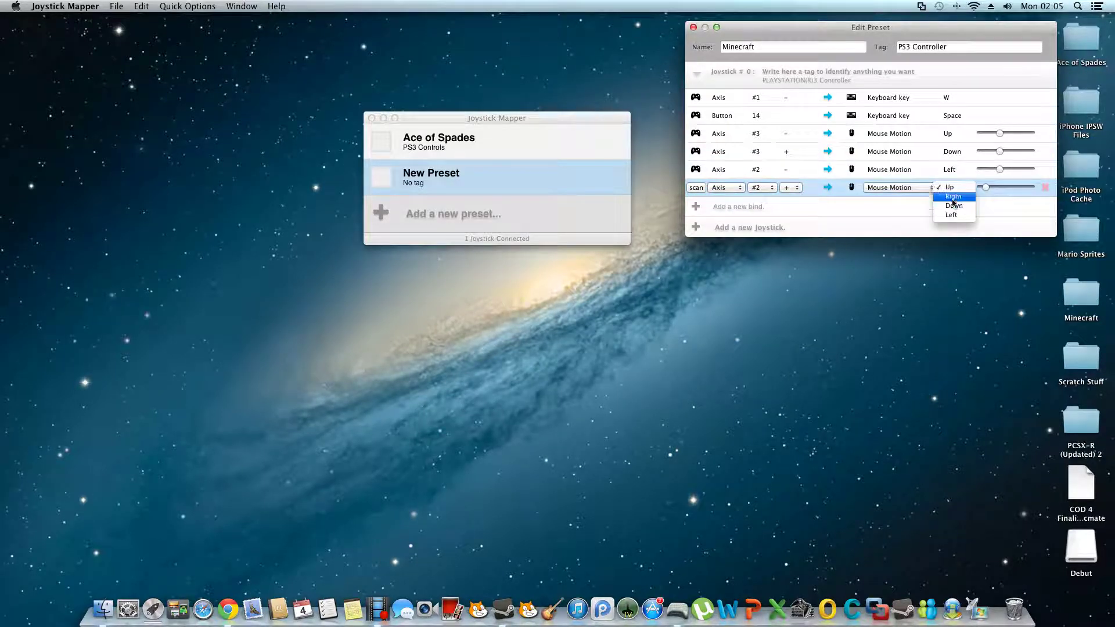
{"action": "left_click", "coordinate": [953, 216]}
{"action": "left_click", "coordinate": [999, 187]}
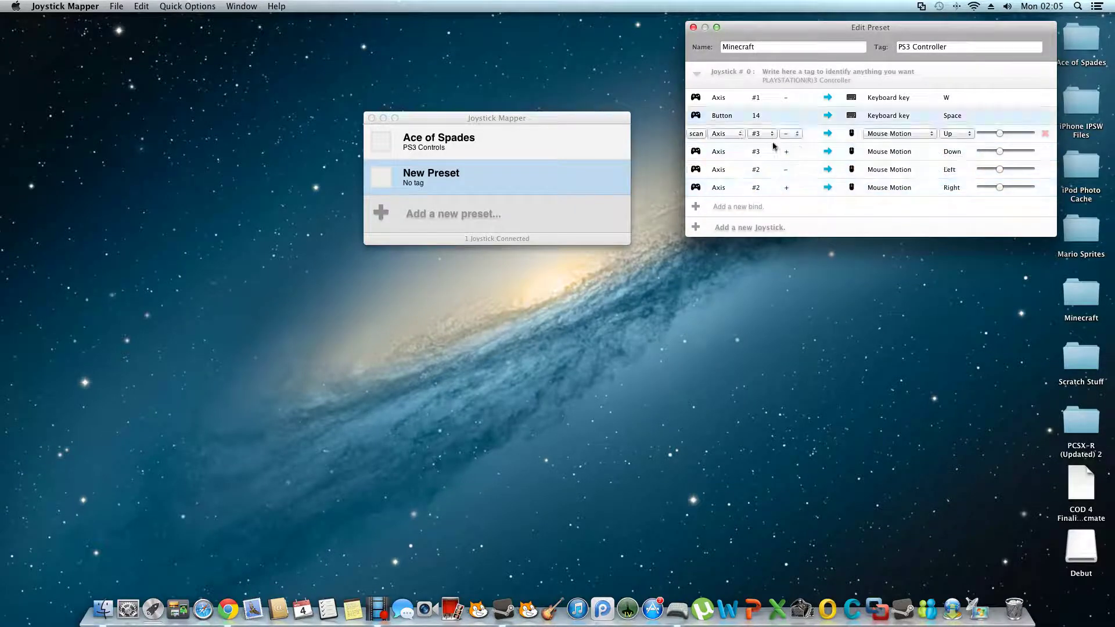
{"action": "left_click", "coordinate": [801, 105]}
{"action": "left_click", "coordinate": [807, 116]}
{"action": "left_click", "coordinate": [804, 103]}
{"action": "left_click", "coordinate": [806, 114]}
{"action": "left_click", "coordinate": [803, 106]}
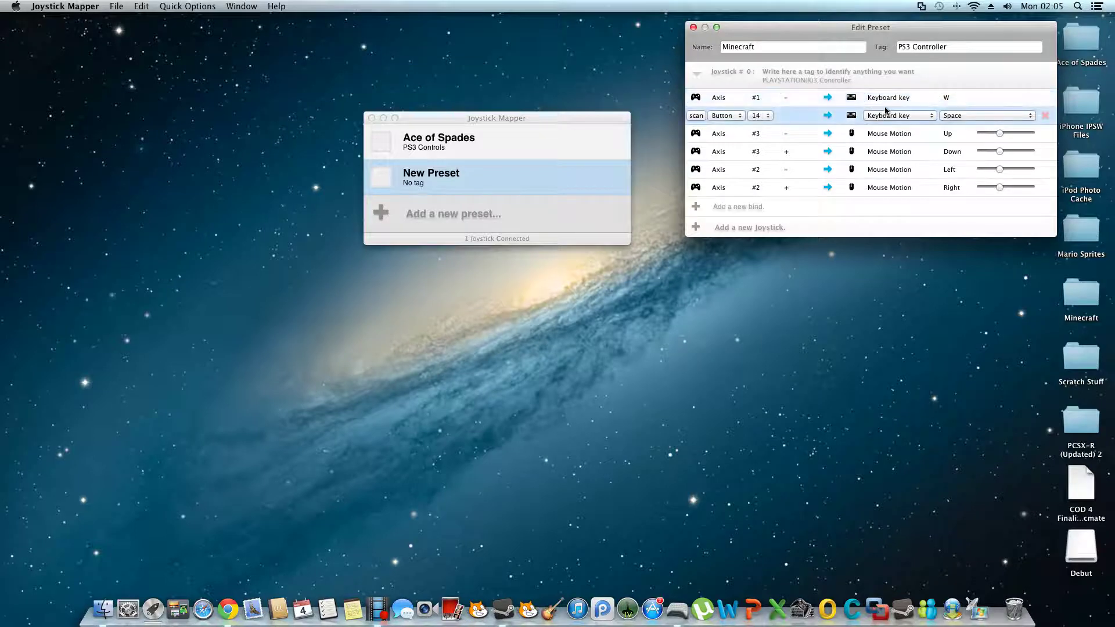
{"action": "left_click", "coordinate": [931, 98]}
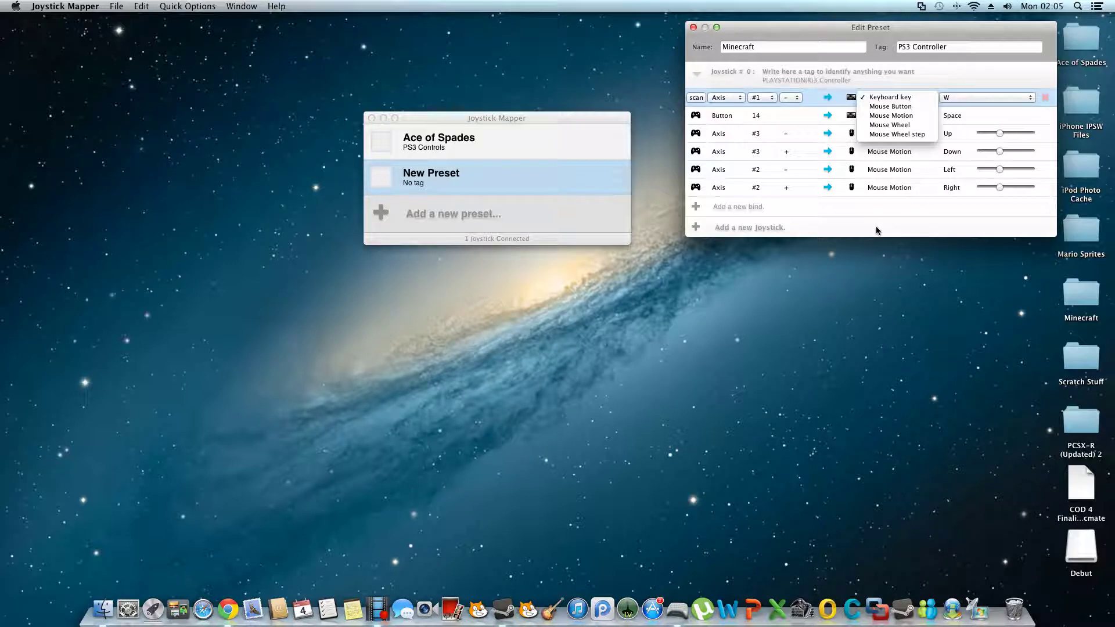
{"action": "left_click", "coordinate": [883, 272]}
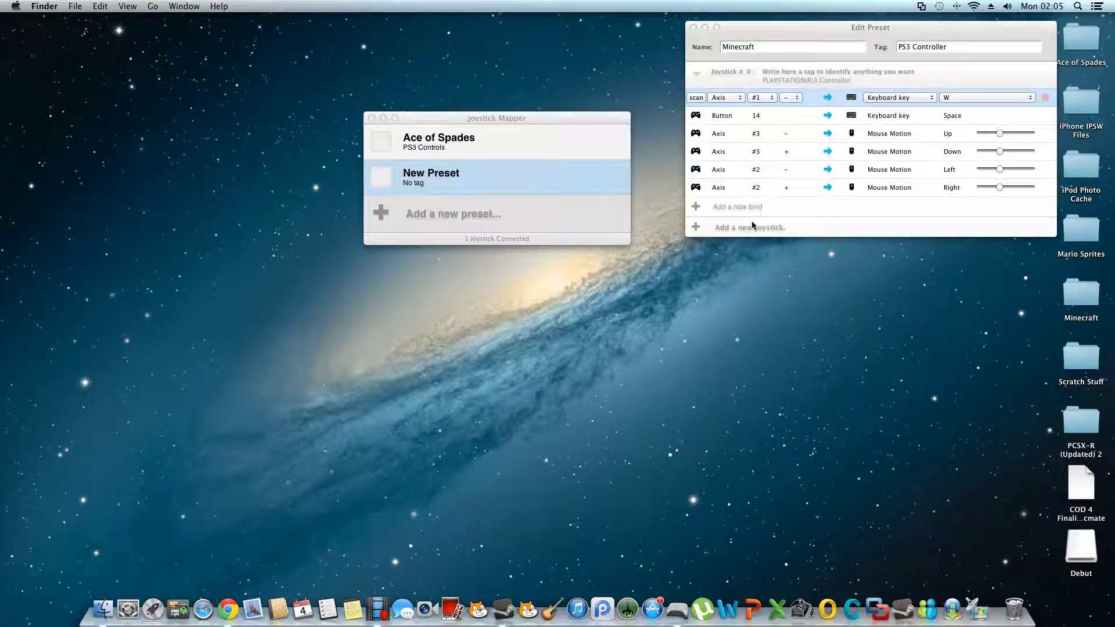
Close the preset editor and activate the Minecraft preset in the preset list
{"action": "left_click", "coordinate": [693, 28]}
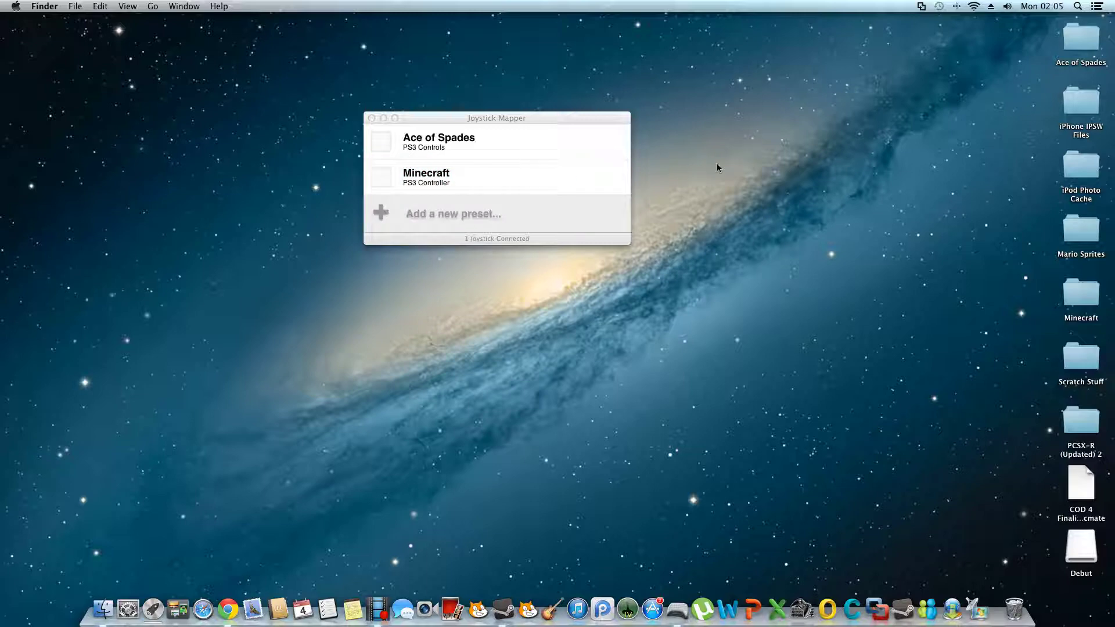
{"action": "key", "text": "c"}
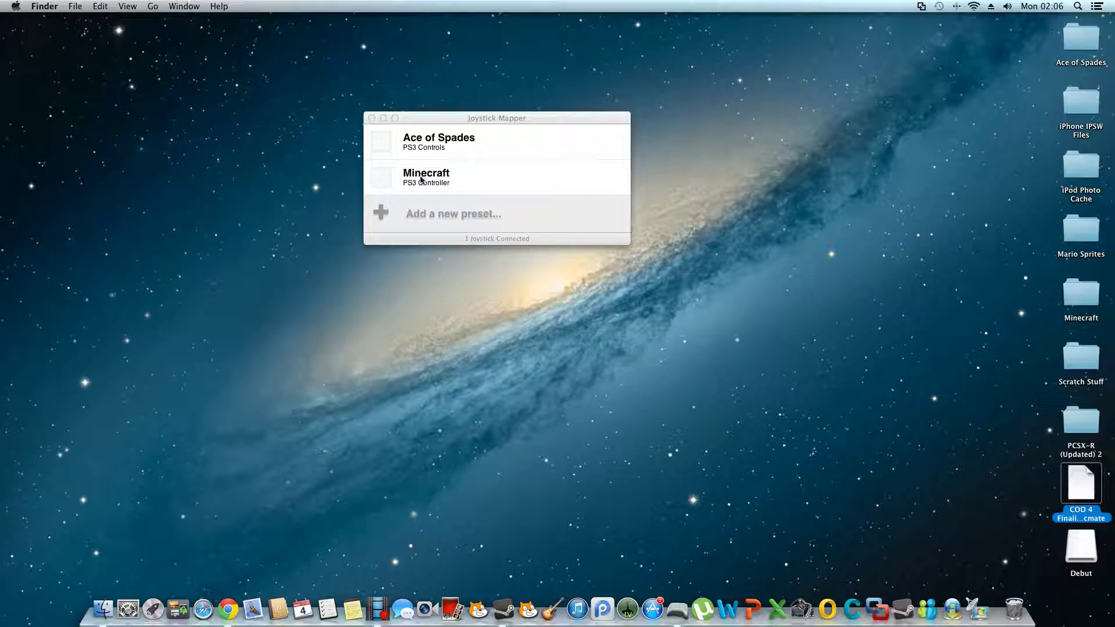
{"action": "left_click", "coordinate": [450, 129]}
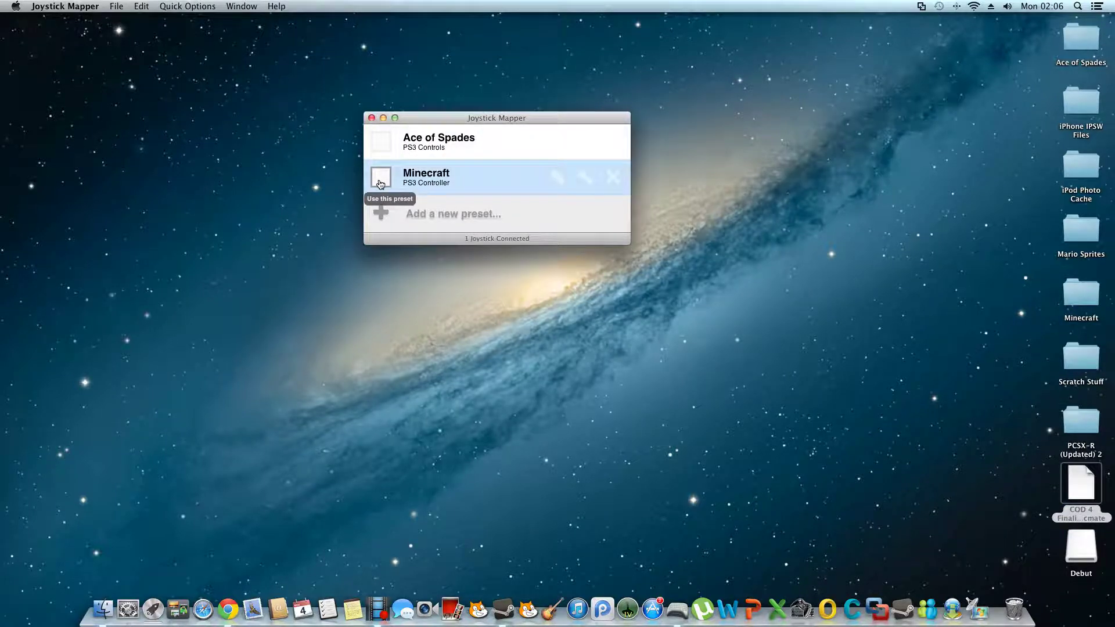
{"action": "left_click", "coordinate": [380, 177]}
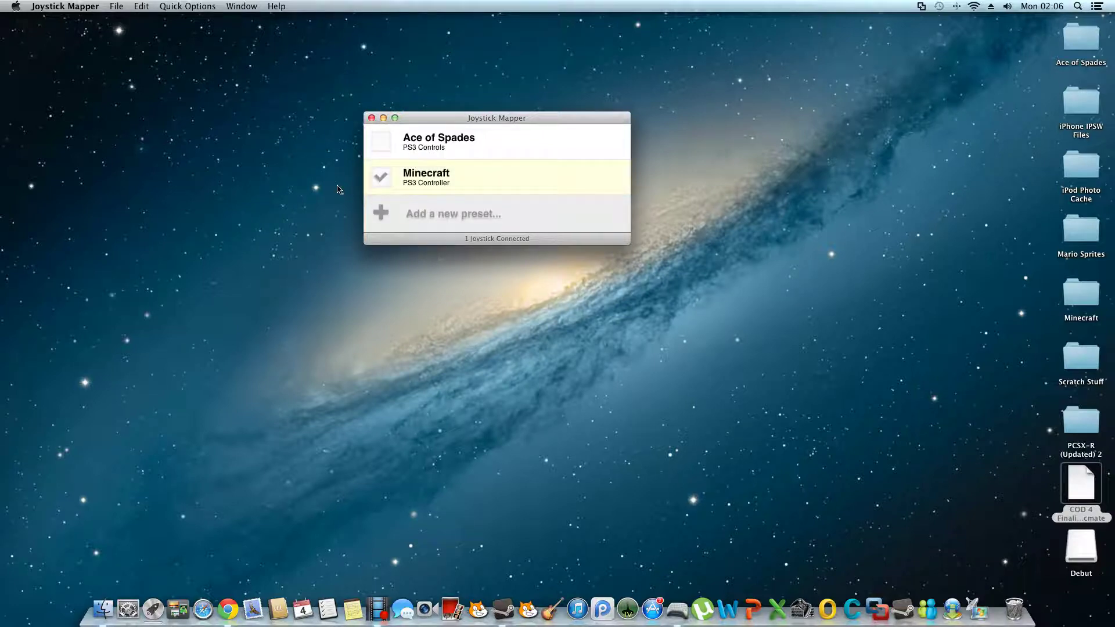
Minimize the Joystick Mapper window and restore it with the Minecraft preset still in use
{"action": "left_click", "coordinate": [384, 118]}
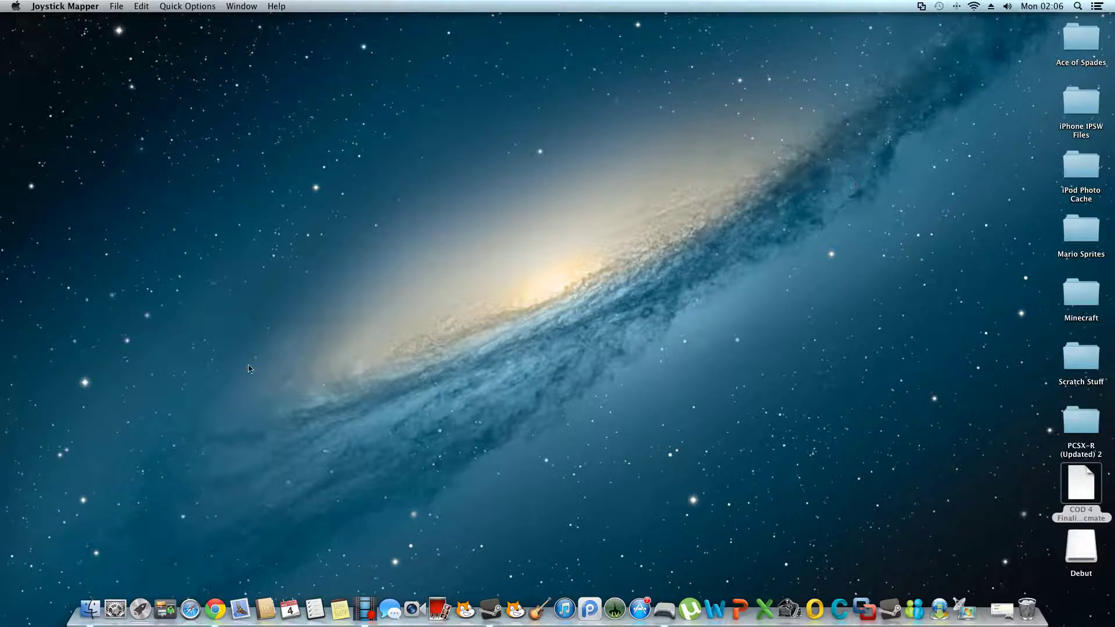
{"action": "left_click", "coordinate": [667, 606]}
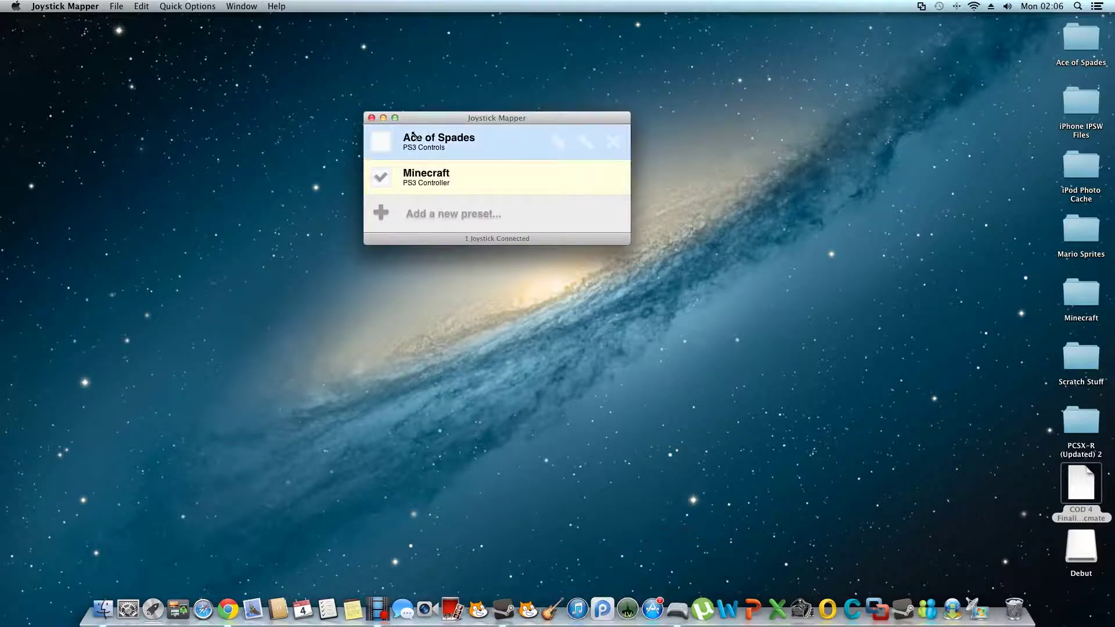